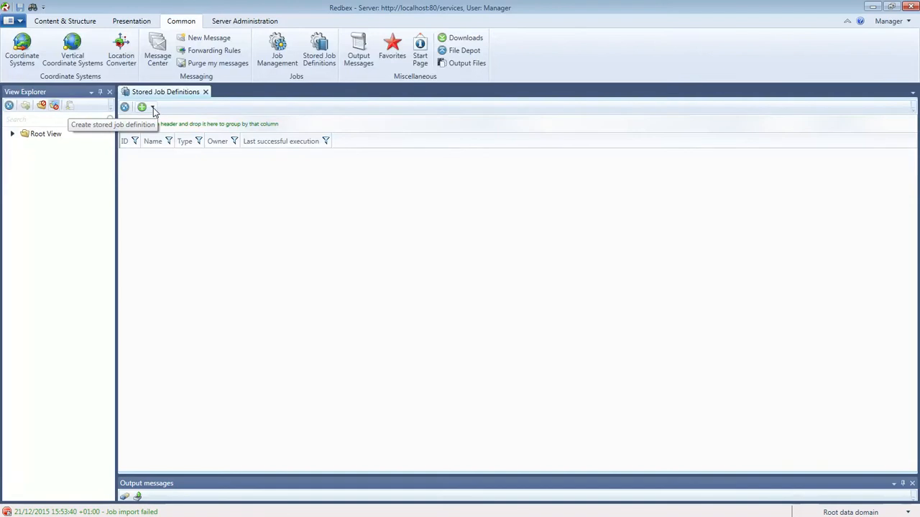
Create a new Test job definition from the add button's job type list.
click(151, 108)
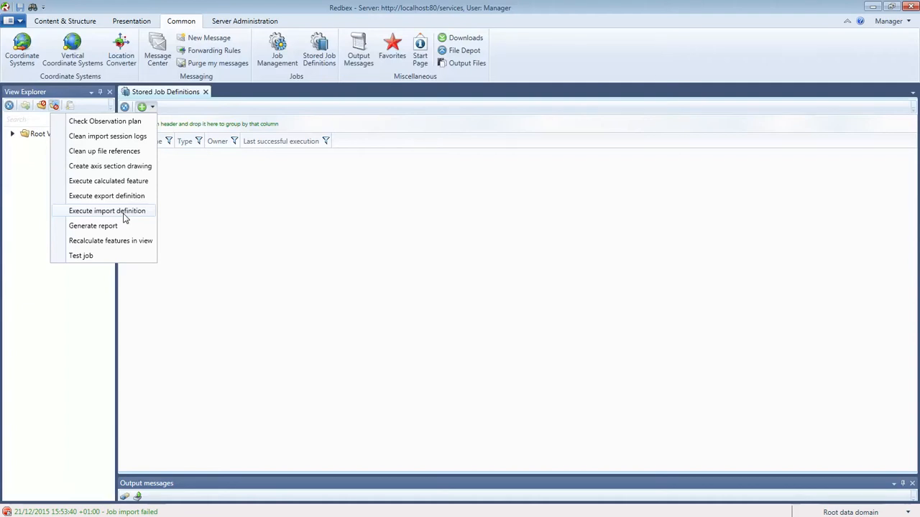
click(82, 256)
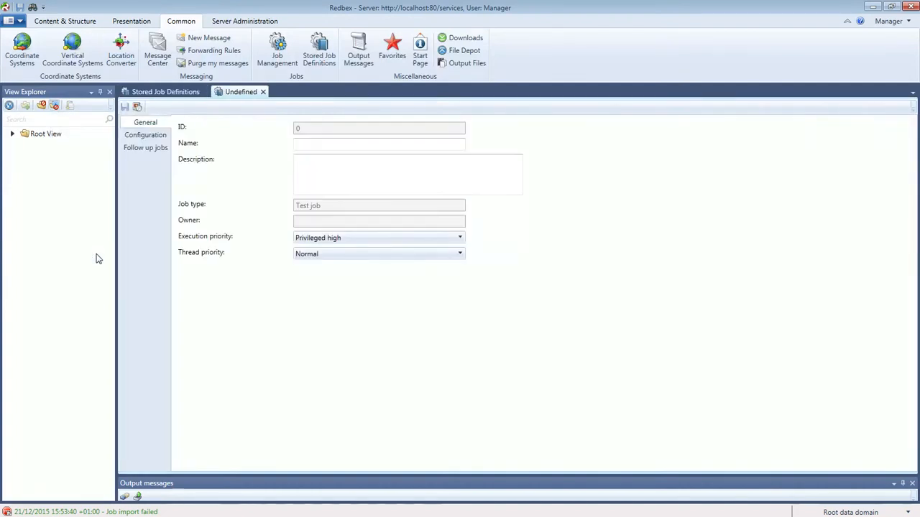
Name the job 'Test' and give it the description 'this is only a test job'.
click(296, 145)
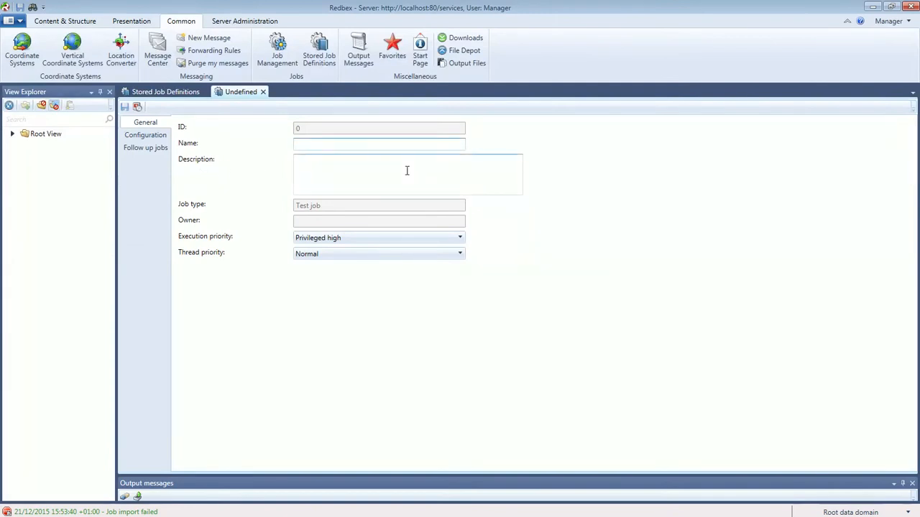
text(Test)
click(405, 170)
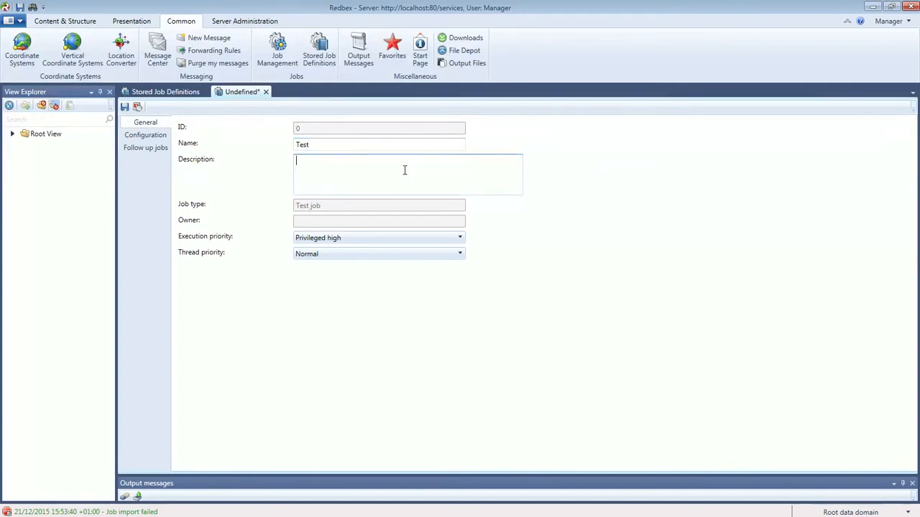
text(this is only a test jog)
key(BackSpace)
text(b)
click(335, 207)
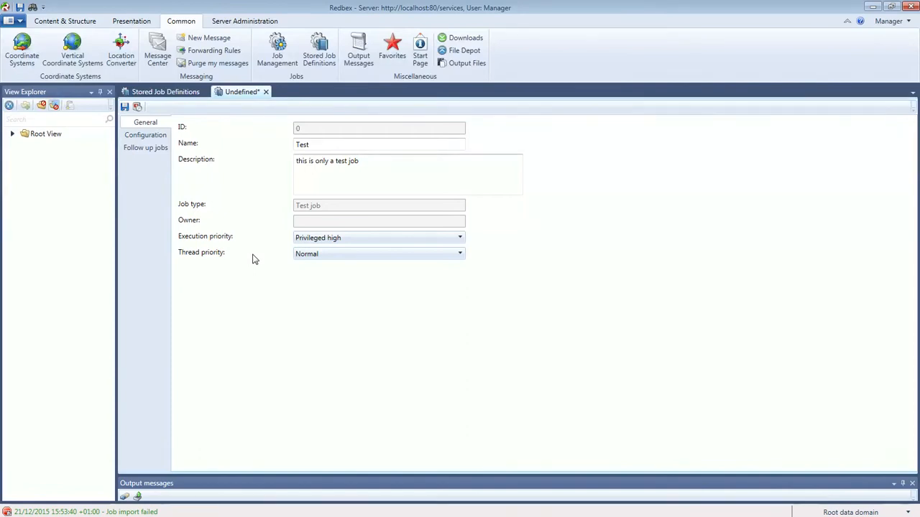
Keep thread priority Normal, set execution priority to Unprivileged high, and show Configuration.
click(314, 256)
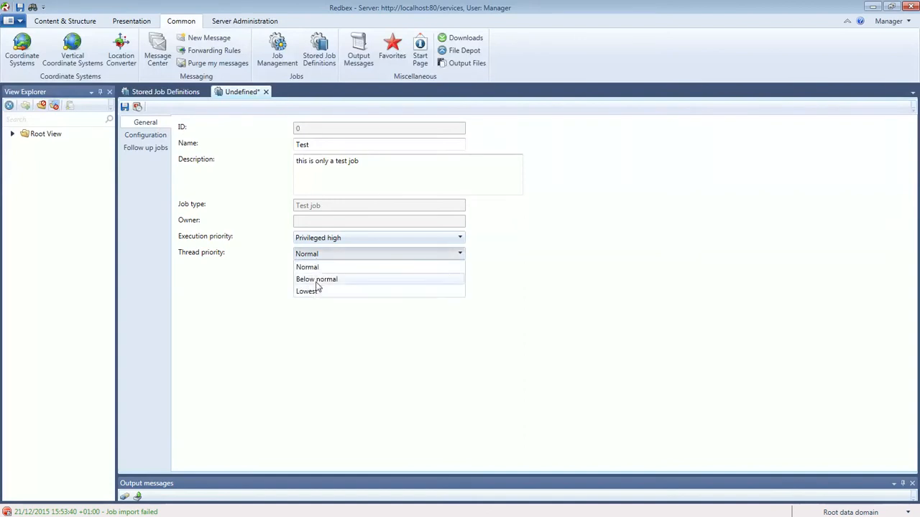
click(281, 273)
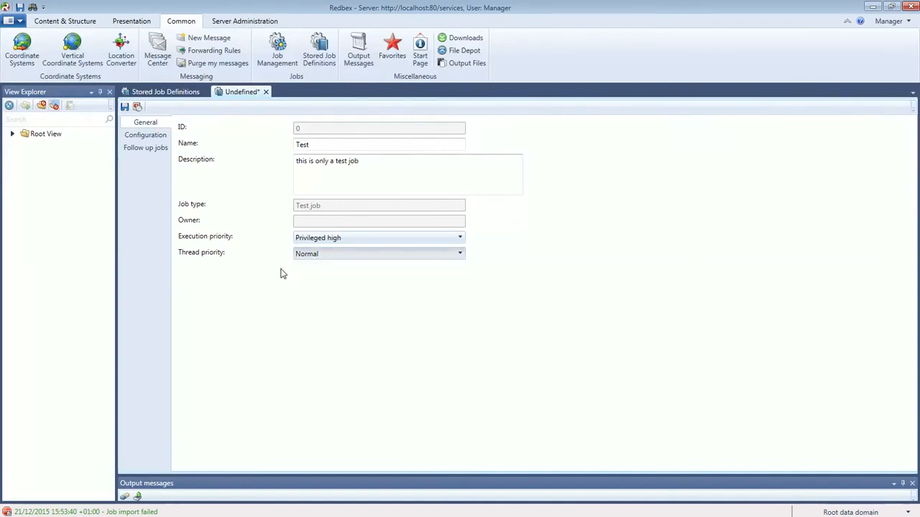
click(340, 240)
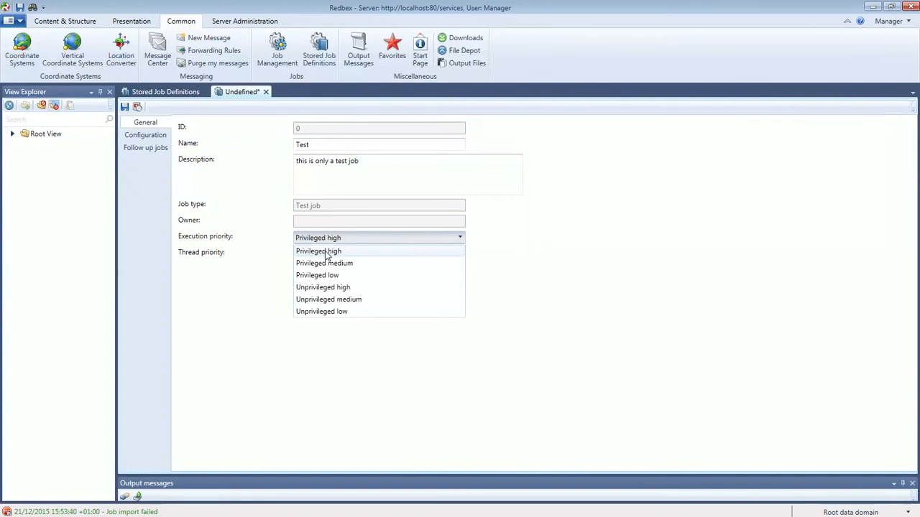
click(321, 287)
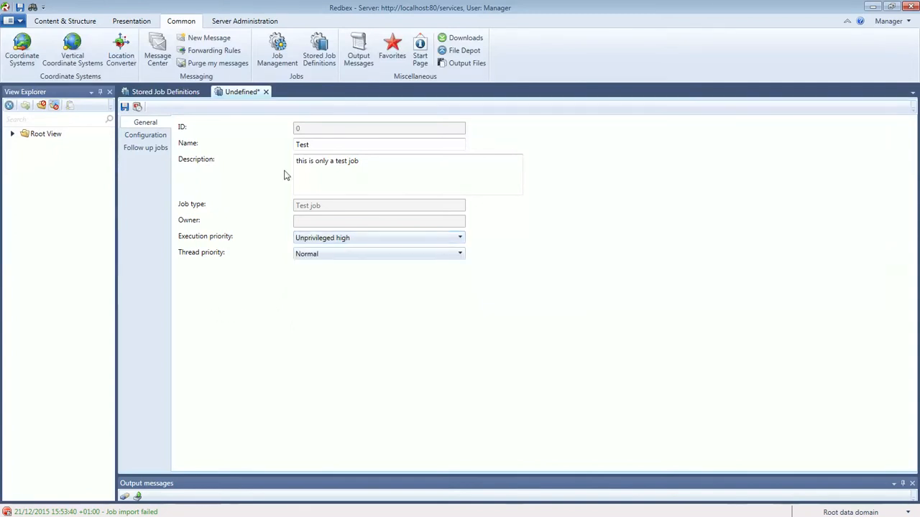
click(161, 137)
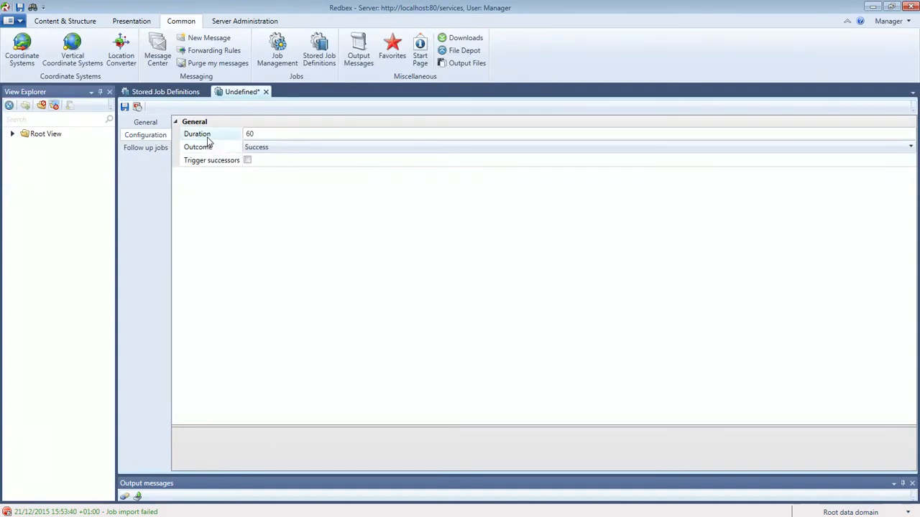
Set the job Duration to 30, confirm there are no follow-up jobs, then return to General.
click(249, 134)
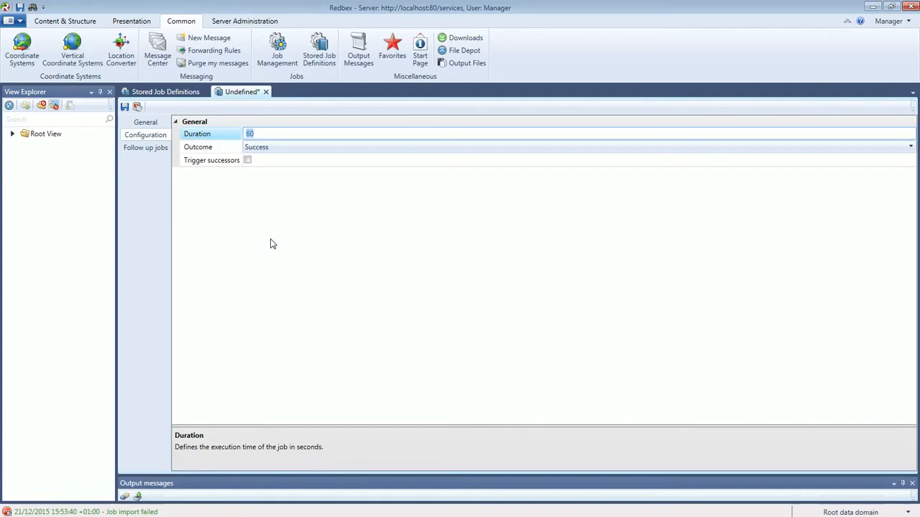
text(30)
click(273, 237)
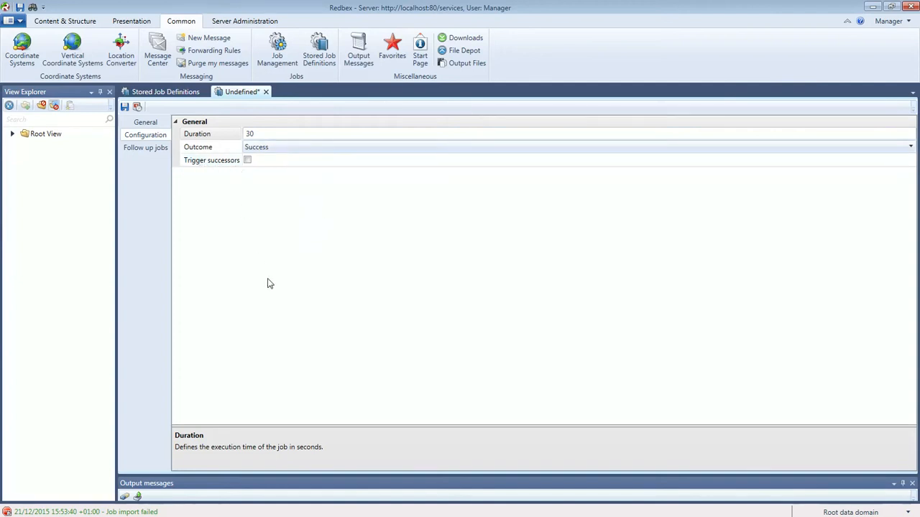
click(149, 153)
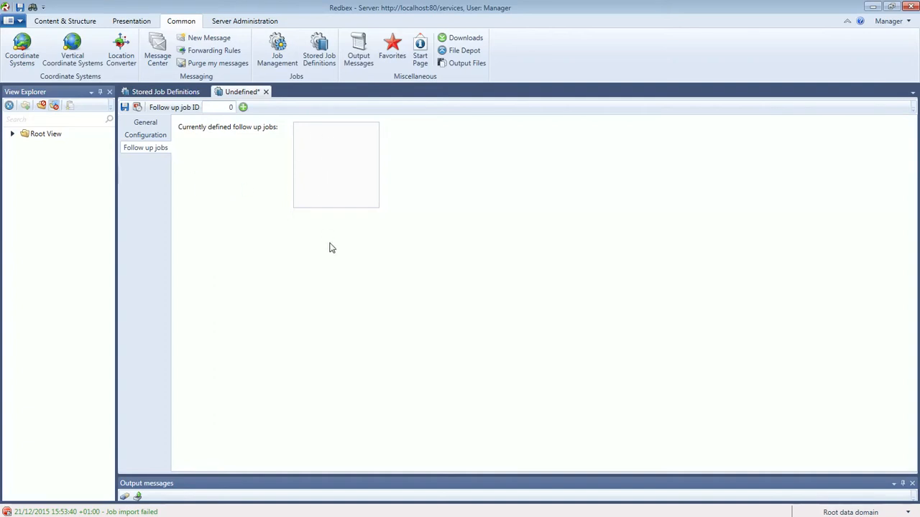
click(151, 124)
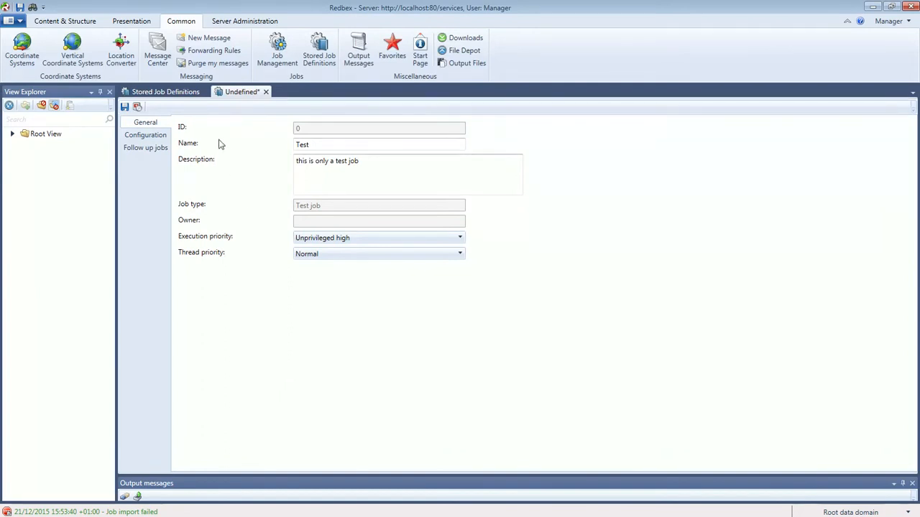
In the schedule editor, fill Hours, Days of month, Months and Days of week with *.
click(137, 107)
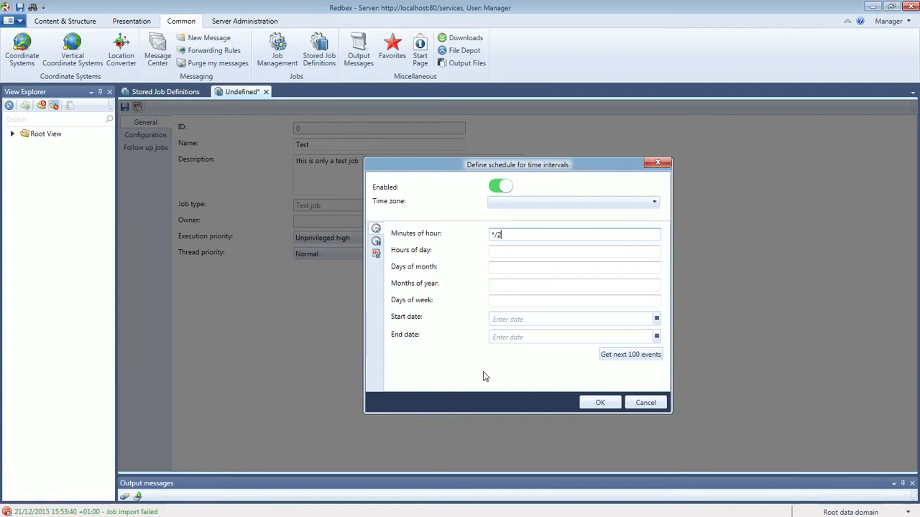
click(513, 251)
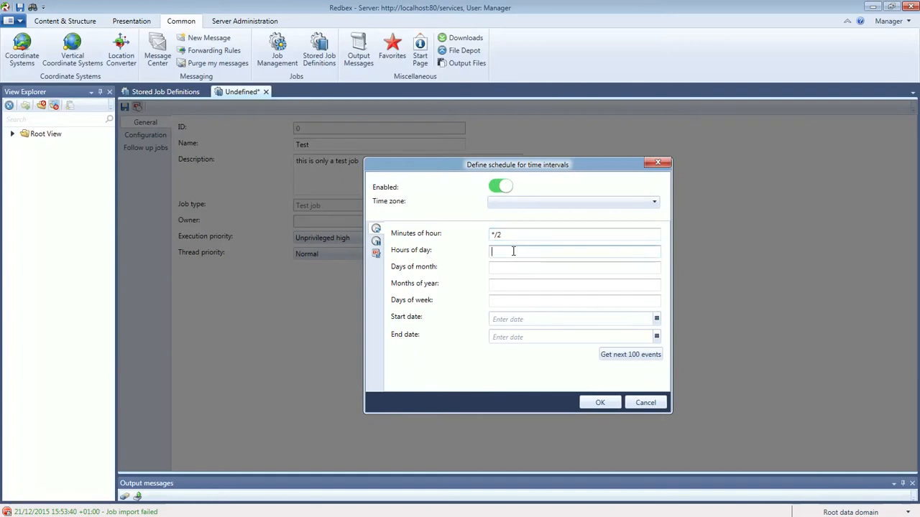
text(*)
click(499, 268)
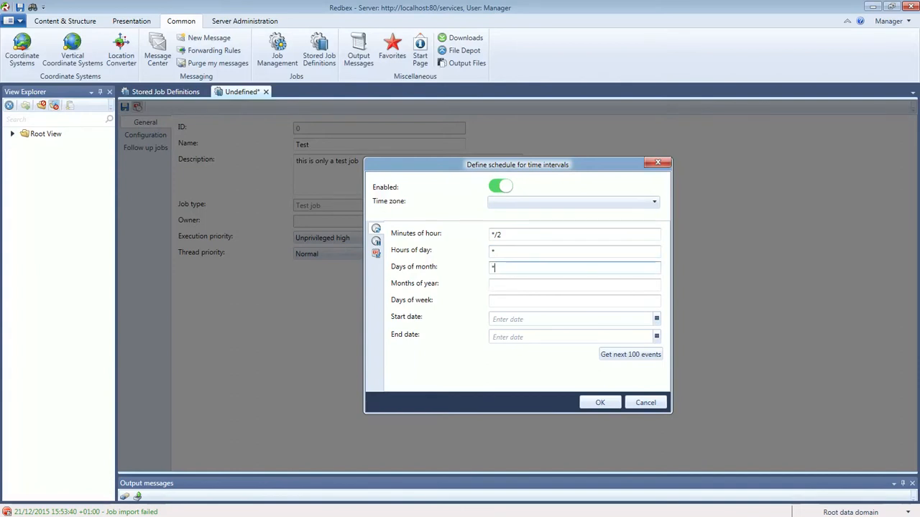
click(502, 285)
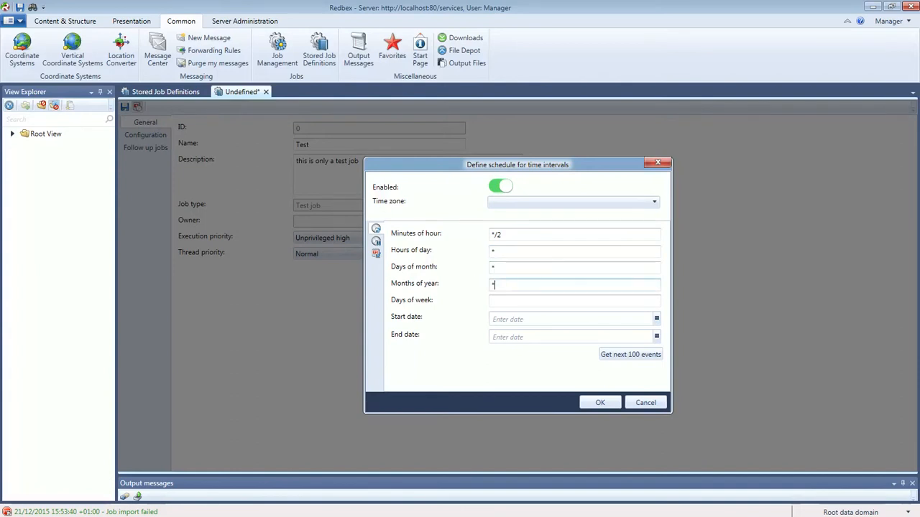
text(*)
click(498, 302)
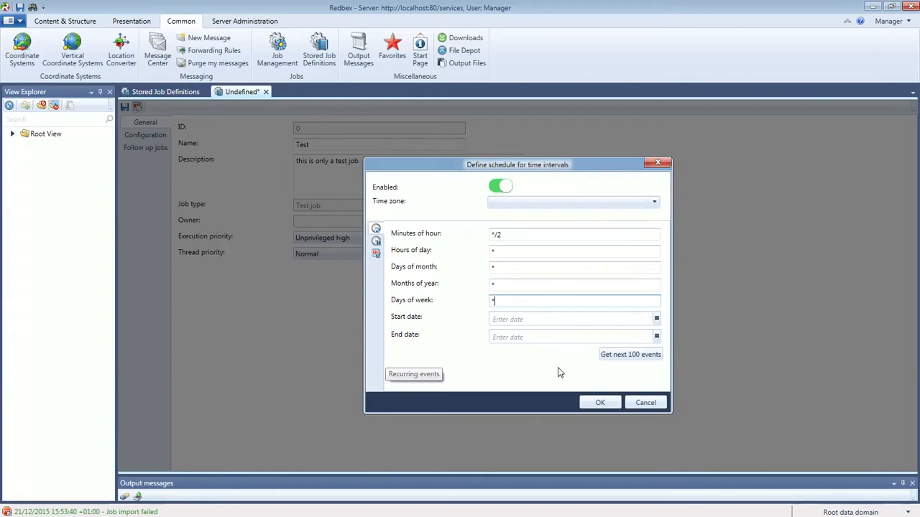
Set the schedule time zone to (UTC+01:00) Amsterdam, Berlin, Bern, Rom, Stockholm, Wien and confirm.
click(519, 203)
scroll(604, 237, down, 8)
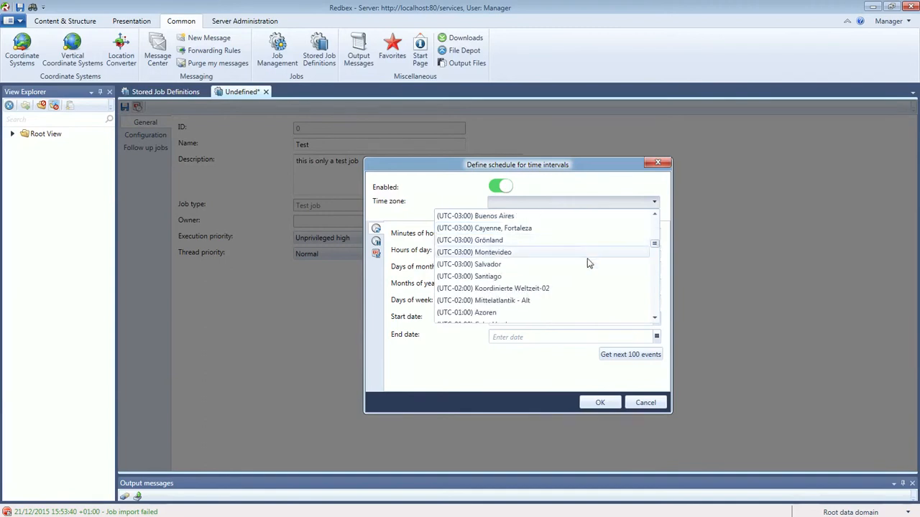
scroll(568, 288, down, 1)
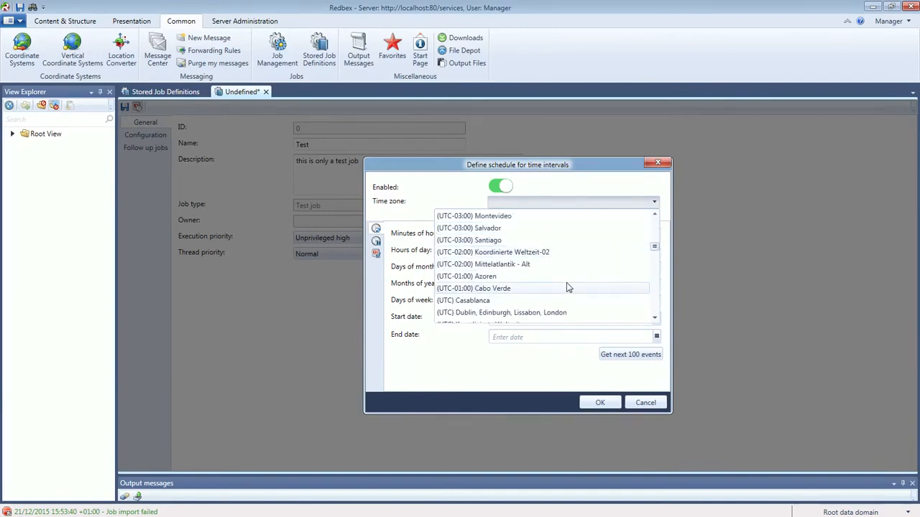
scroll(567, 282, down, 3)
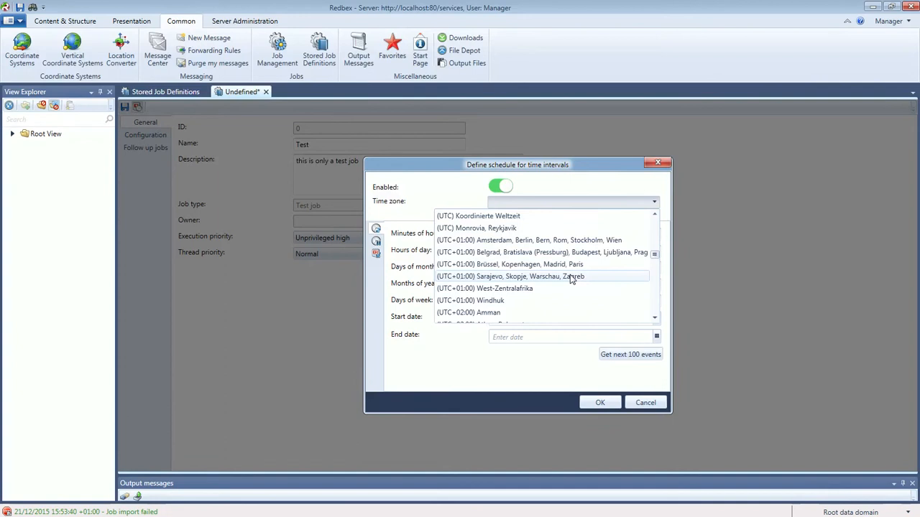
scroll(571, 279, down, 1)
scroll(571, 279, down, 2)
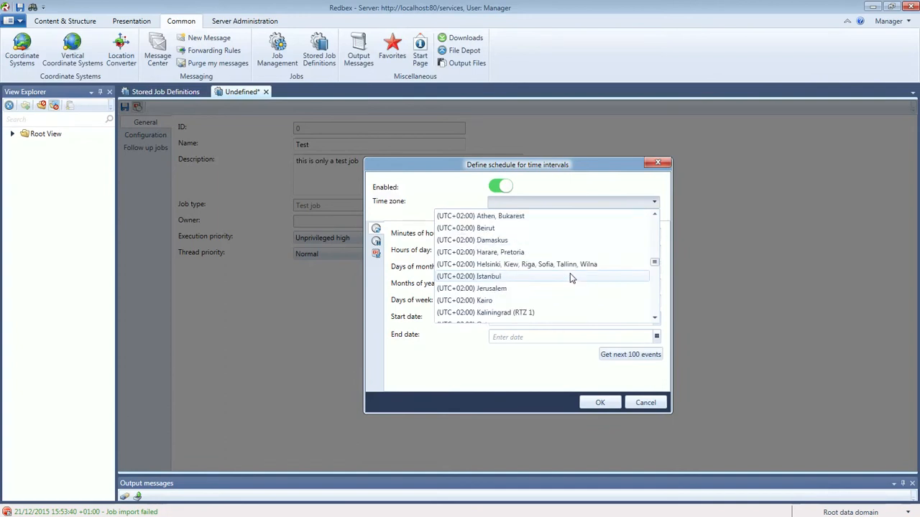
scroll(581, 267, down, 1)
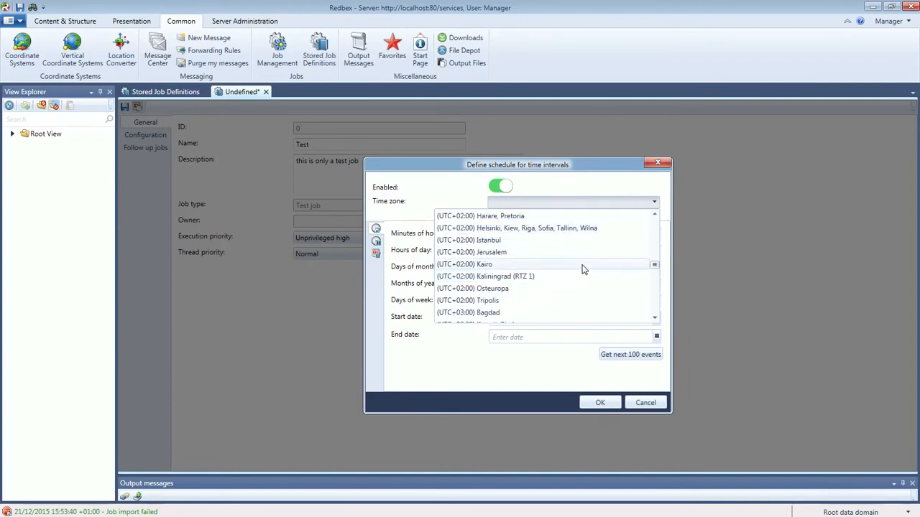
scroll(583, 268, down, 4)
scroll(584, 268, down, 3)
scroll(584, 268, down, 2)
scroll(583, 268, up, 7)
scroll(583, 268, up, 4)
scroll(585, 267, up, 1)
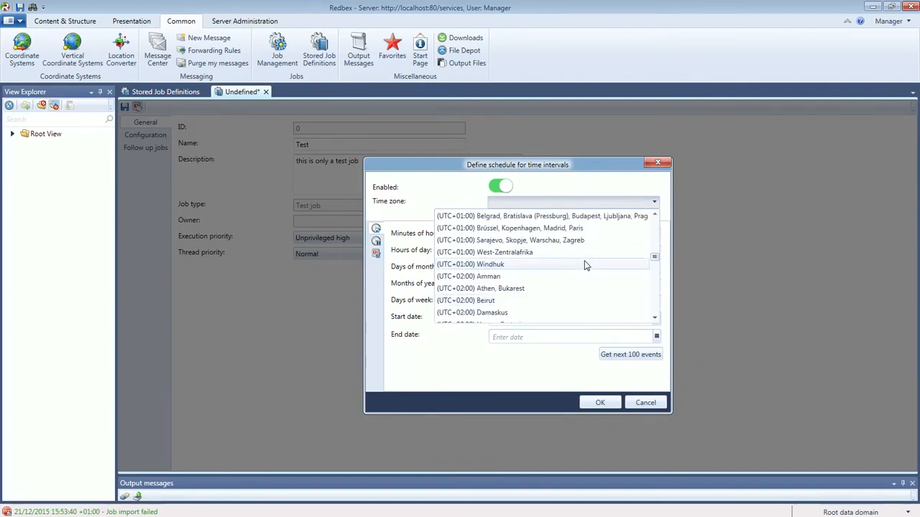
scroll(585, 266, up, 1)
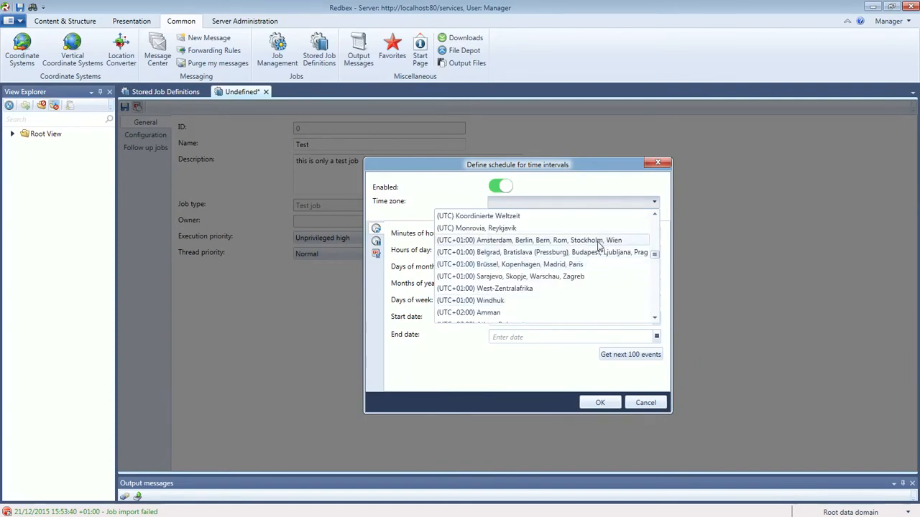
click(596, 240)
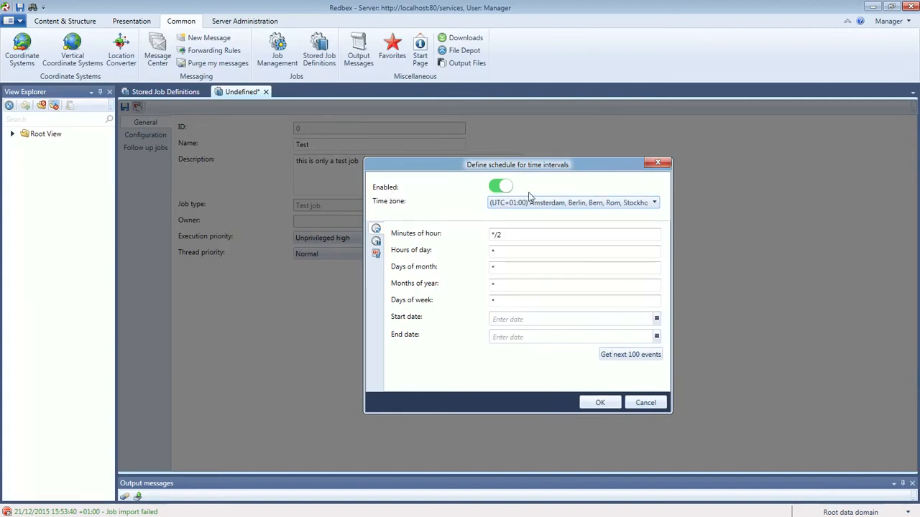
click(600, 403)
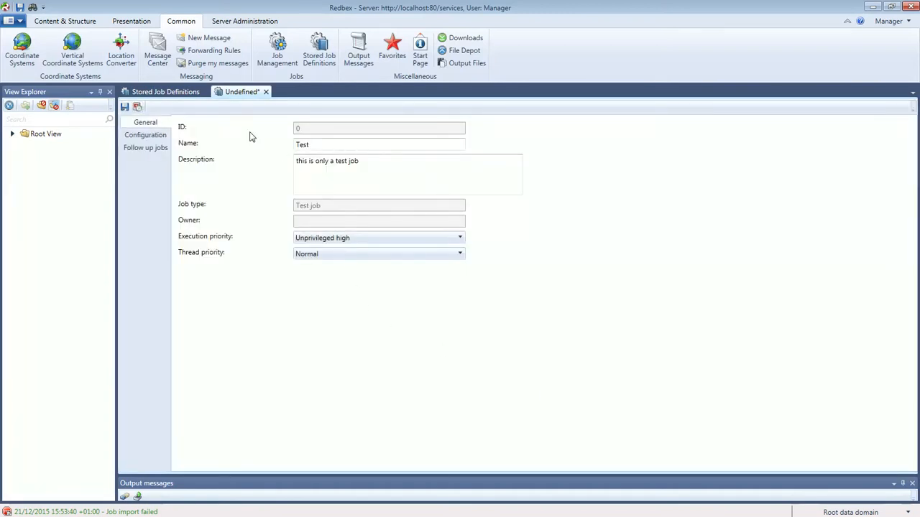
Save the Test job, then select it (ID 4) in the refreshed Stored Job Definitions list.
click(124, 109)
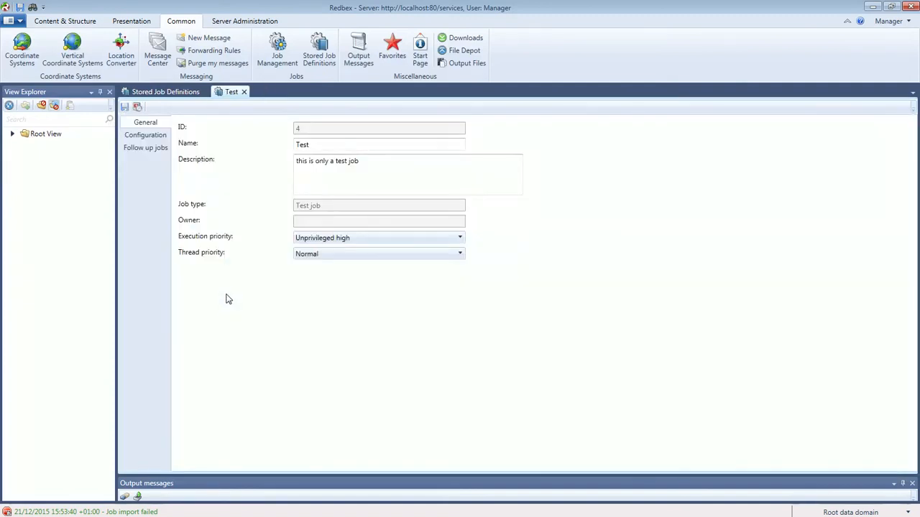
click(163, 94)
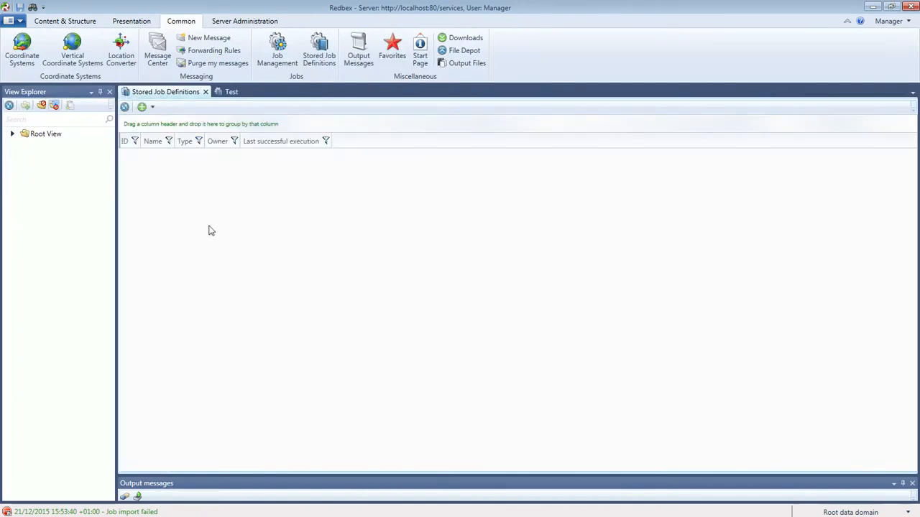
click(125, 107)
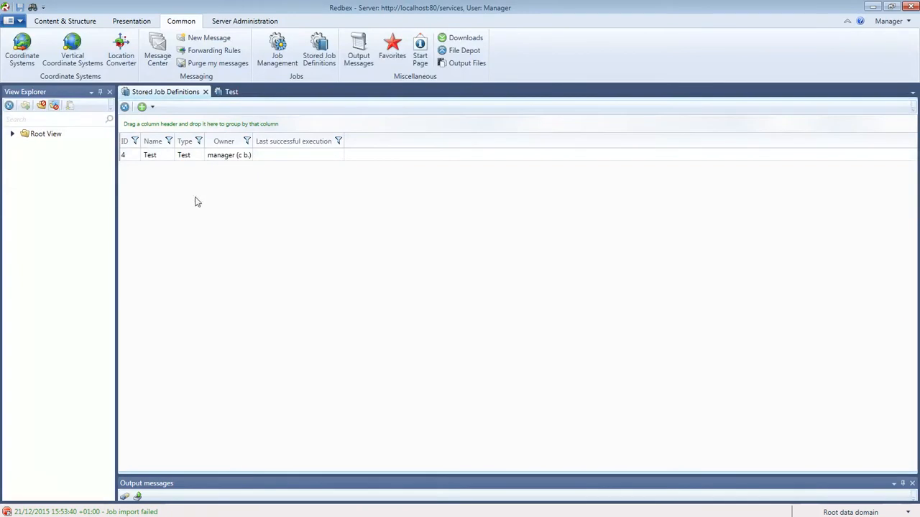
click(141, 158)
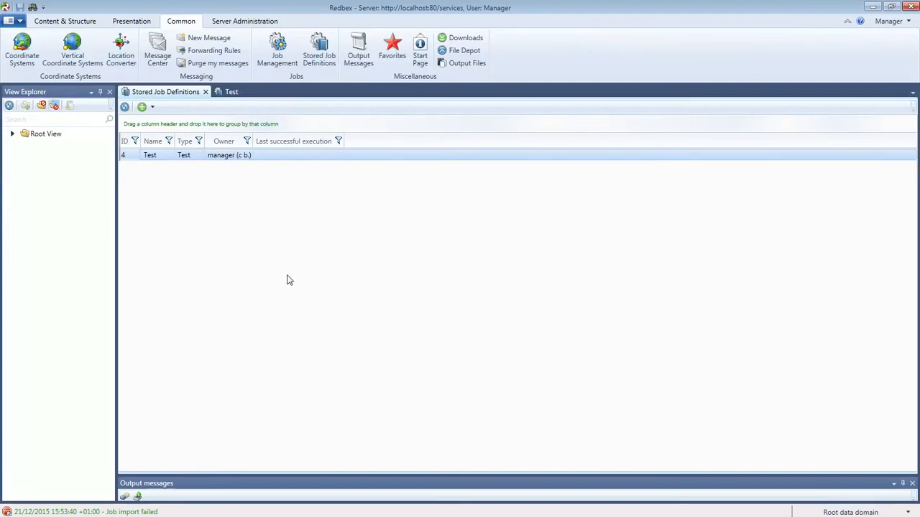
Show the Test job's schedule and place the manual's Recurring events page beside it.
click(231, 92)
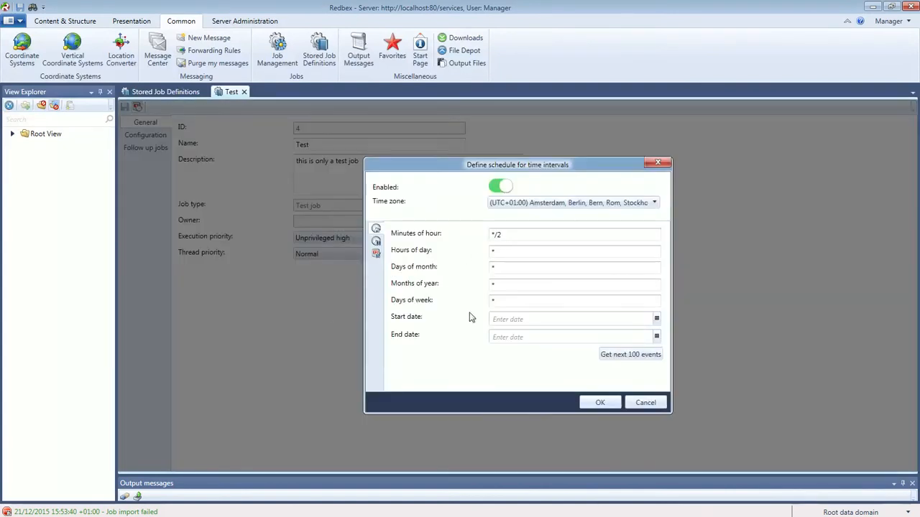
drag(444, 163, 670, 135)
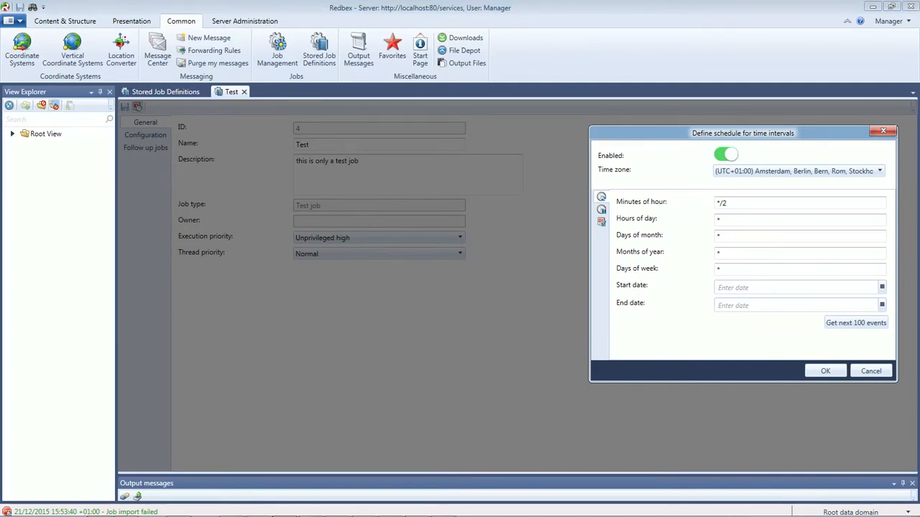
drag(0, 61, 291, 1)
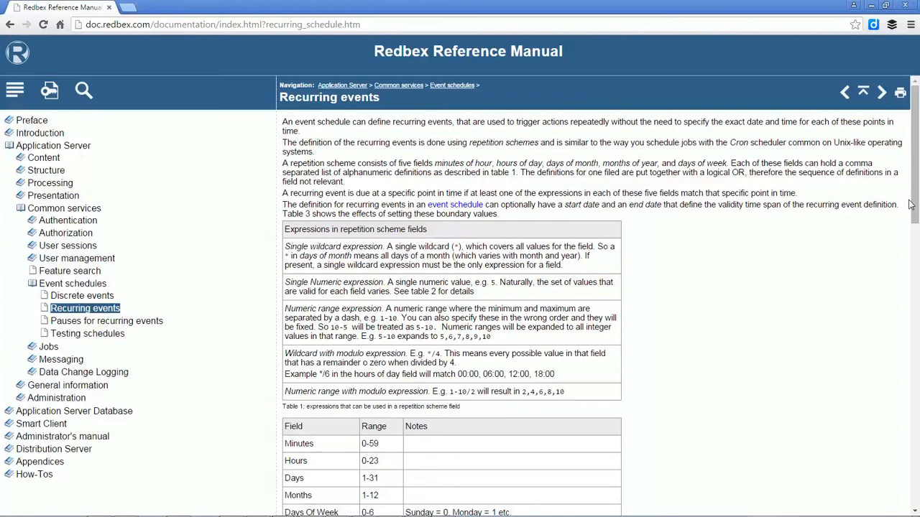
Arrange the manual window beside the schedule and read its Valid values table for day ranges.
scroll(915, 218, down, 2)
drag(915, 218, 915, 246)
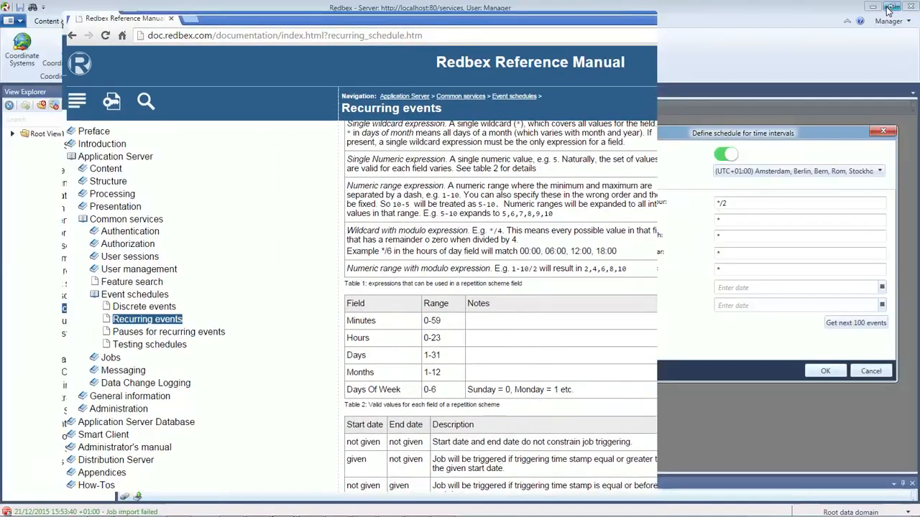
click(886, 5)
drag(545, 28, 493, 22)
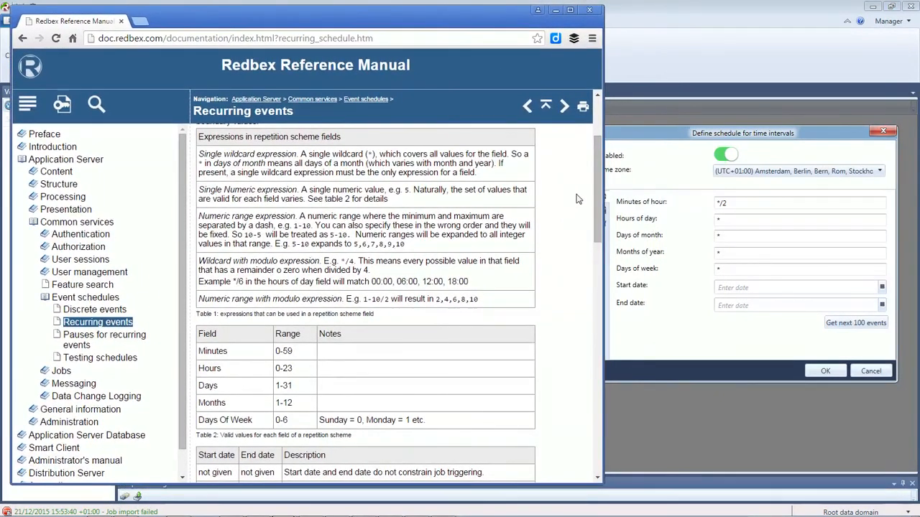
drag(599, 199, 598, 228)
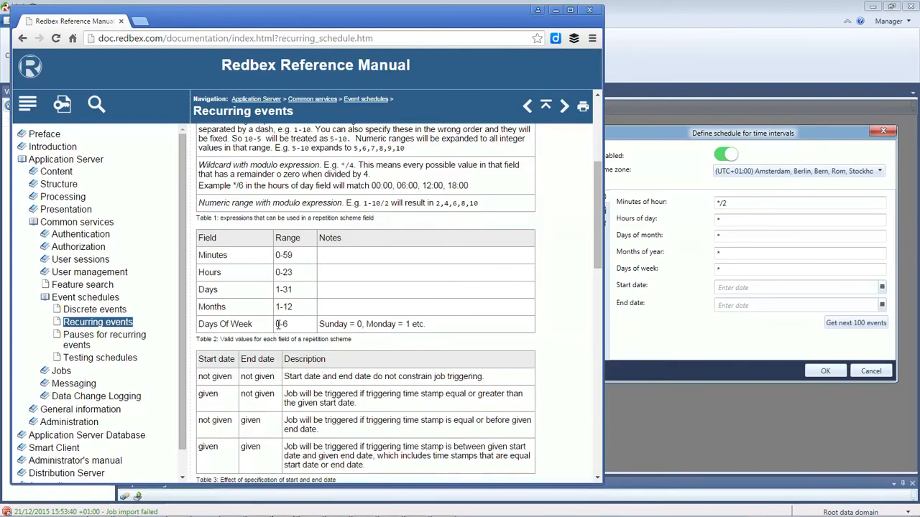
double_click(334, 325)
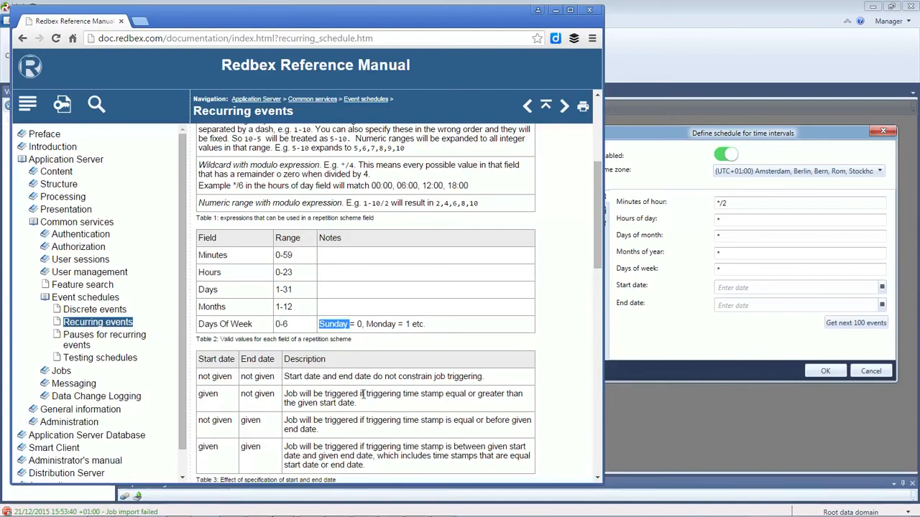
click(285, 325)
Set Days of week to 1, Months of year to 12 and Hours of day to 7, 16.
click(721, 269)
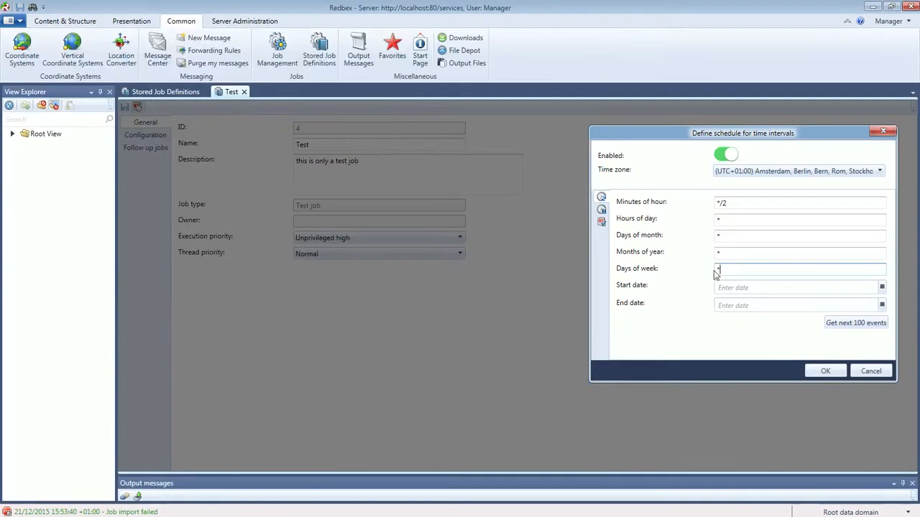
text(1)
key(alt+Tab)
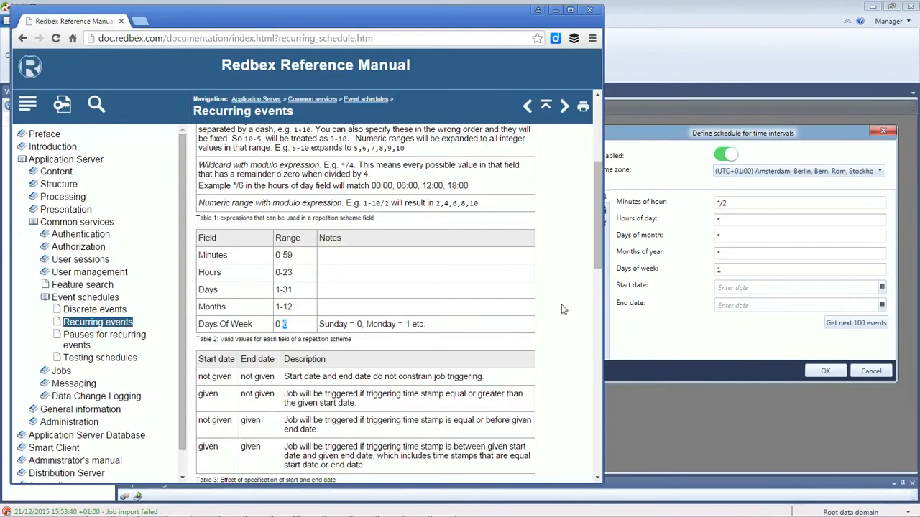
click(368, 324)
click(722, 255)
text(1)
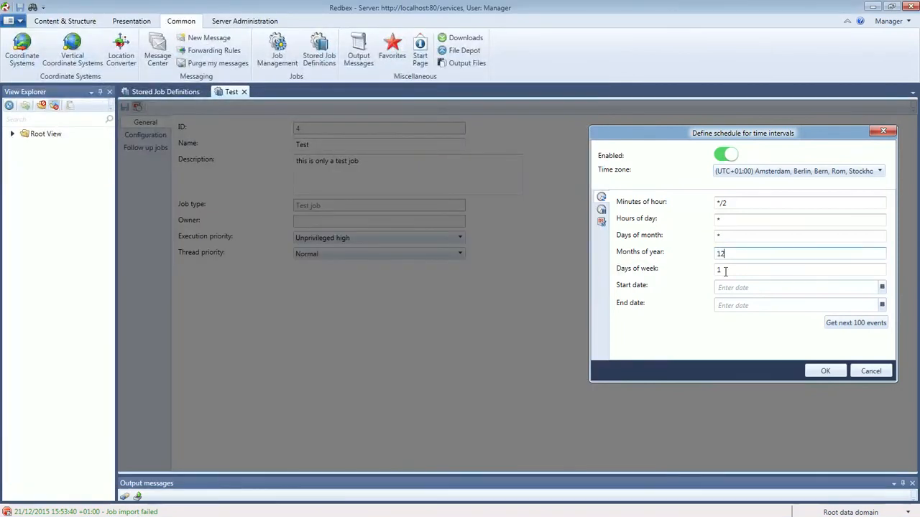
text(2)
key(Tab)
key(alt+Tab)
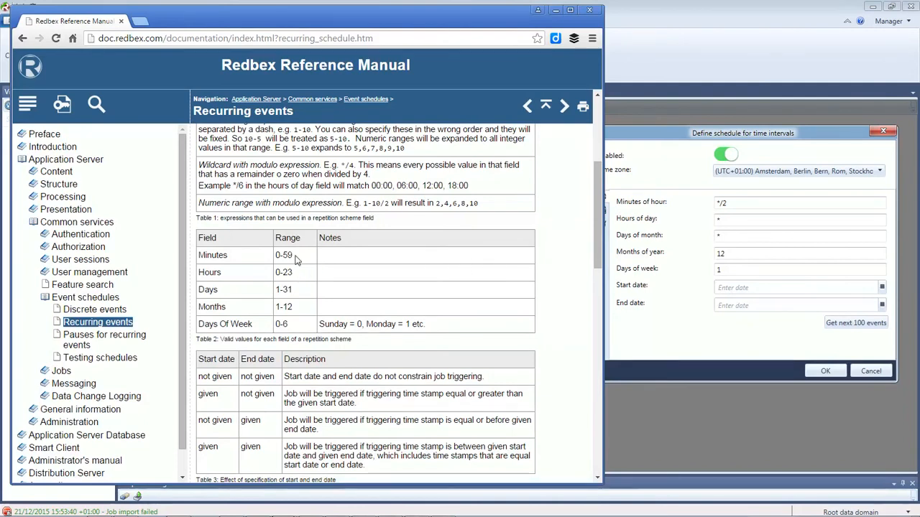
click(730, 220)
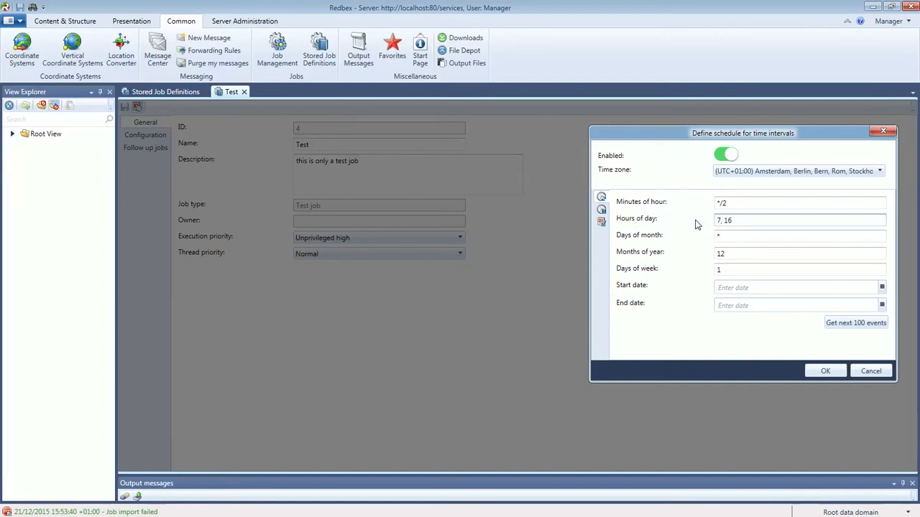
click(743, 237)
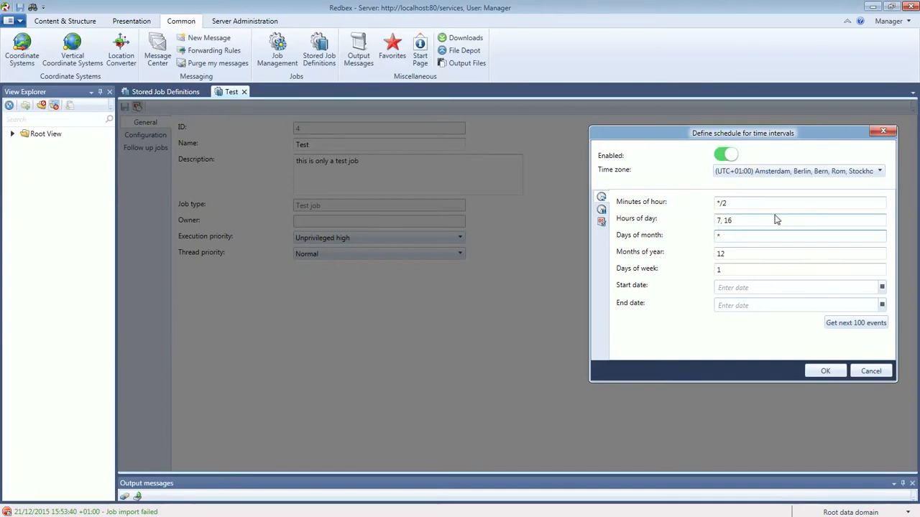
Calculate the next 100 schedule events and open the resulting action log.
click(741, 221)
click(744, 268)
drag(733, 136, 737, 123)
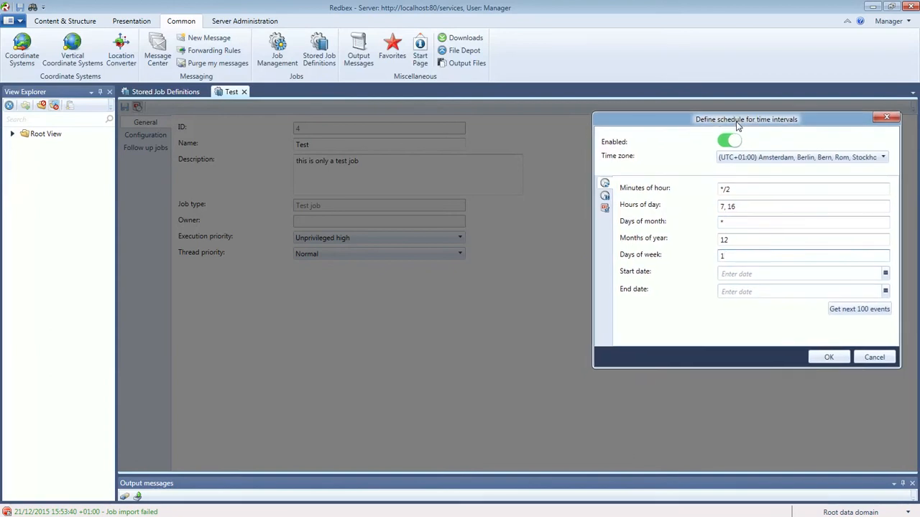
click(871, 313)
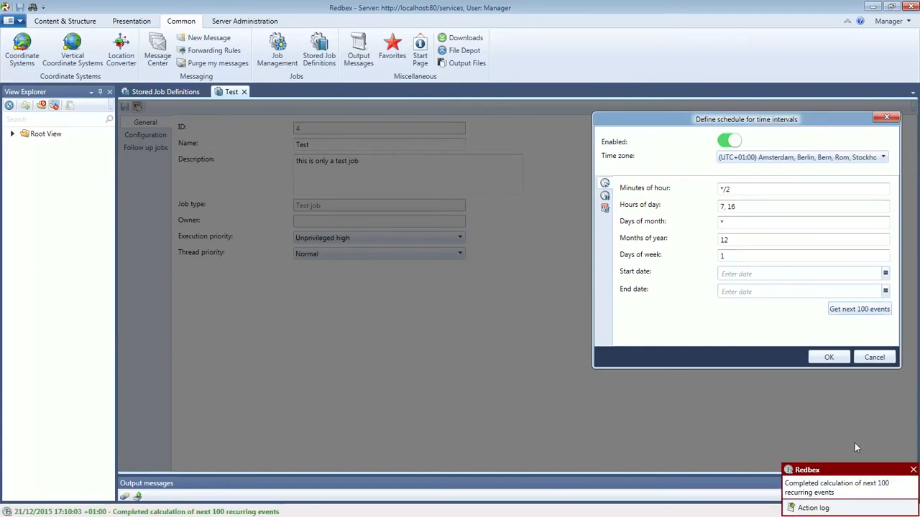
click(818, 510)
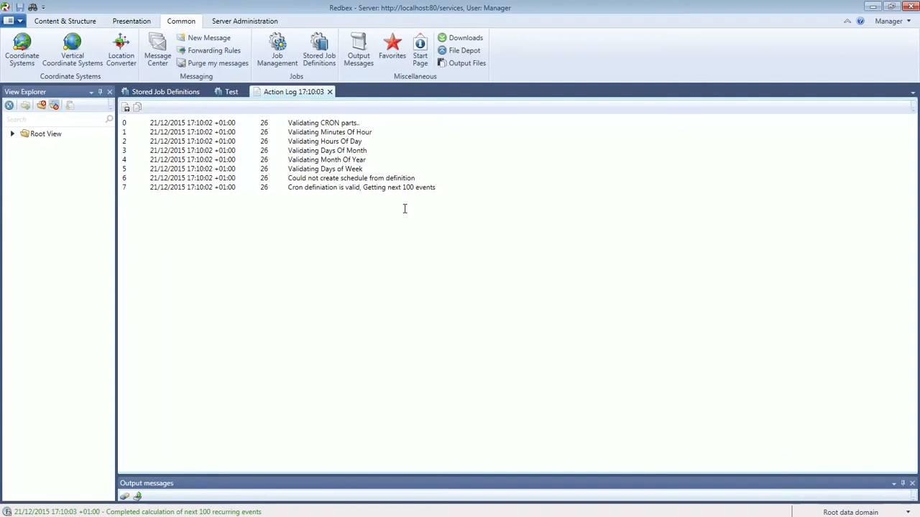
Recalculate the next 100 events with Hours of day set to 7 and review the resulting log.
click(330, 91)
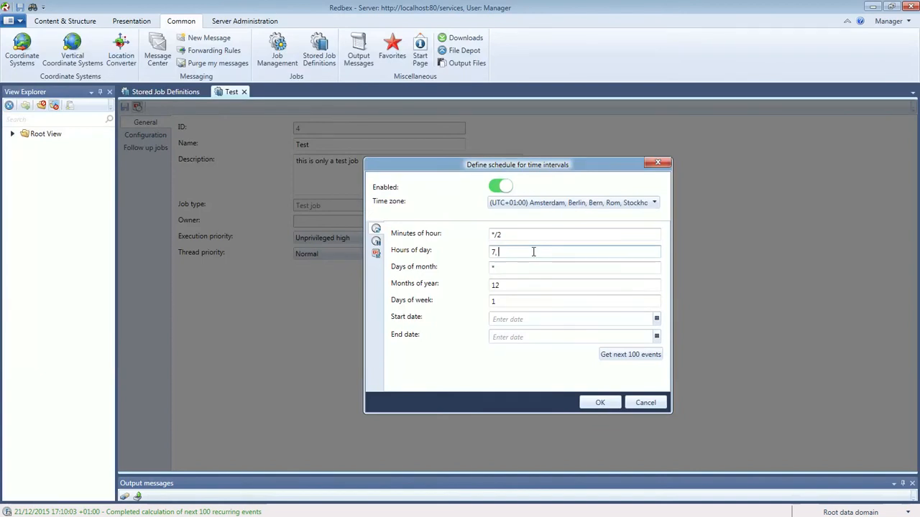
click(622, 357)
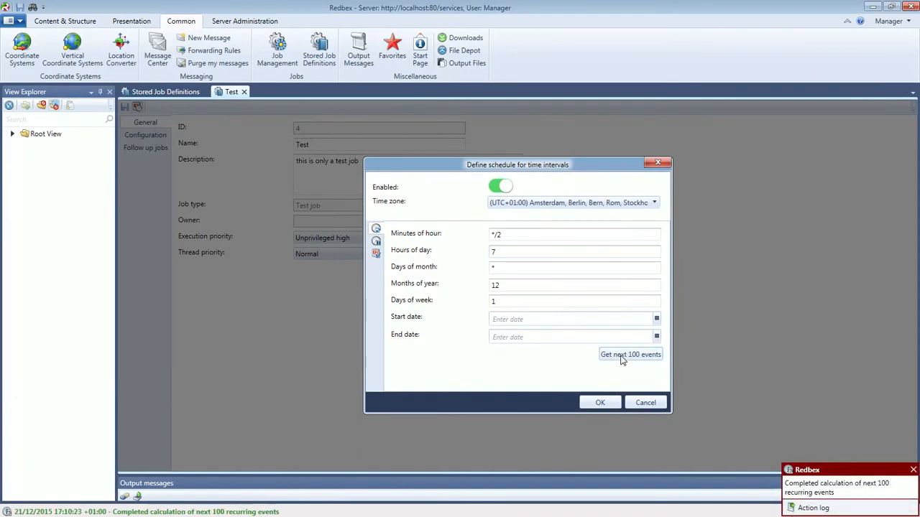
click(828, 508)
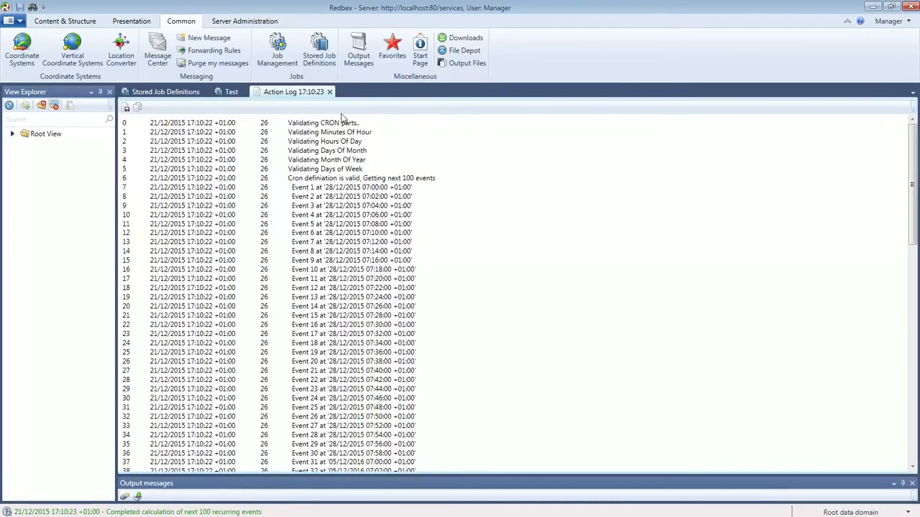
click(329, 92)
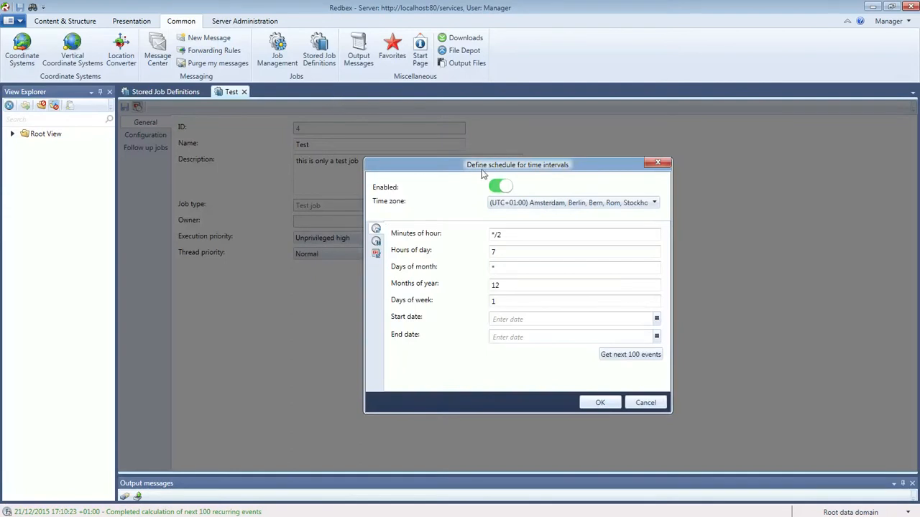
Append ', 16' in the Hours of day field and shift the schedule window to the right.
click(512, 249)
text(, 16)
drag(507, 165, 684, 164)
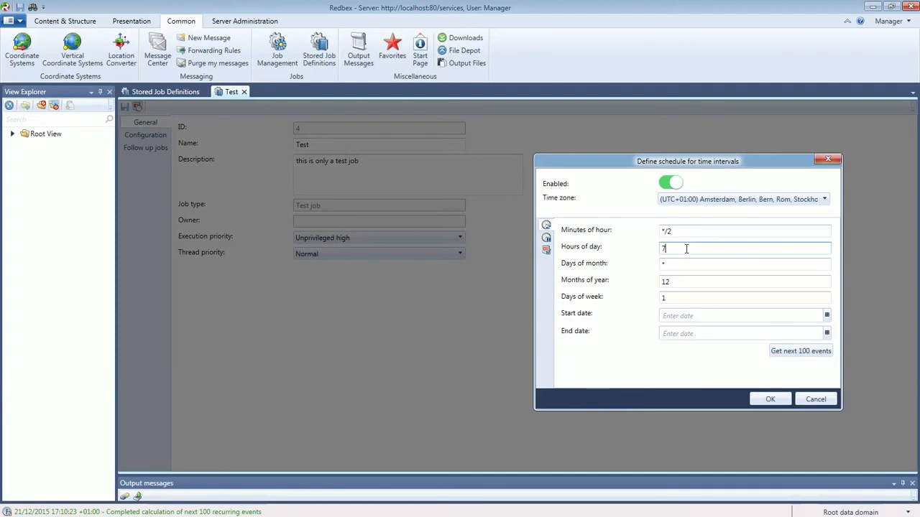
Recalculate 100 events and check Event 1's 07:00 time and Event 30's 07:58 time in the log.
click(785, 354)
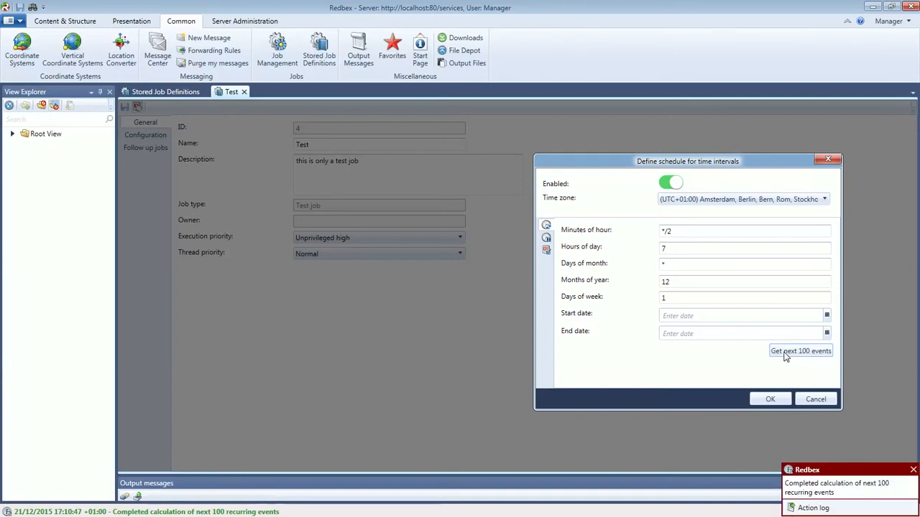
click(812, 508)
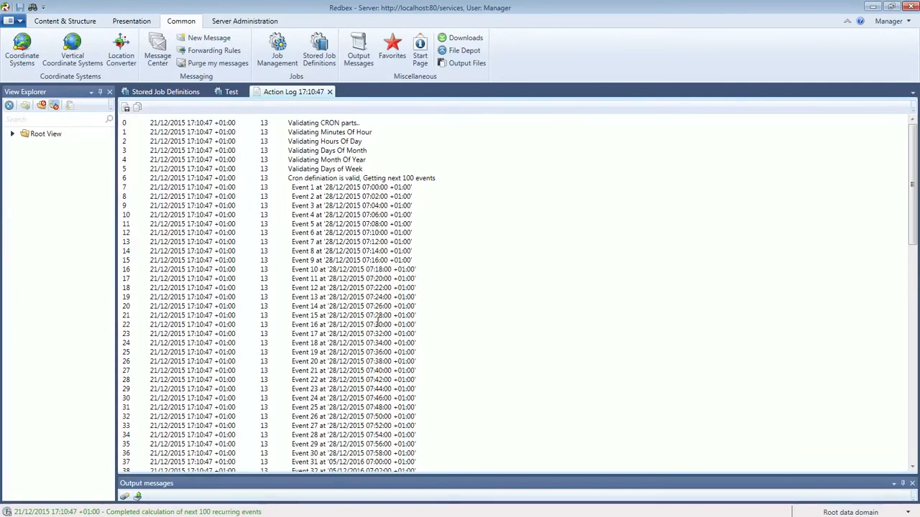
double_click(364, 187)
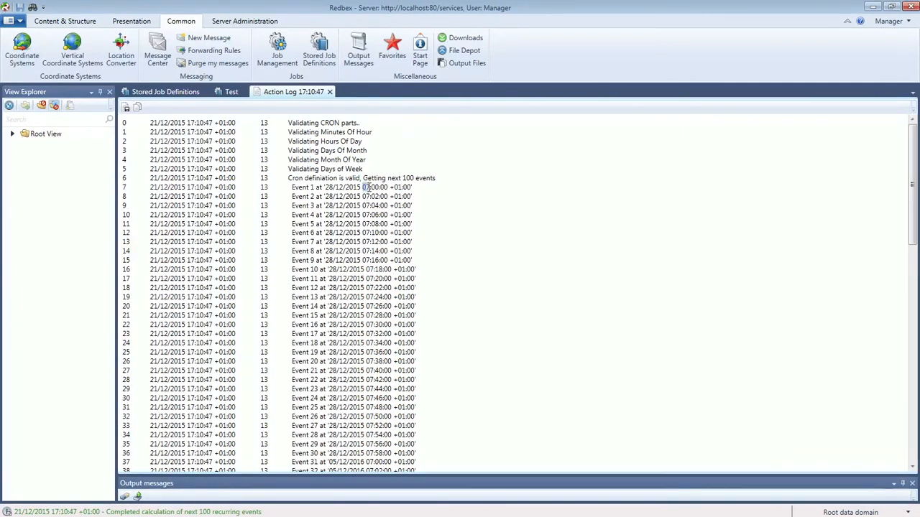
click(328, 188)
double_click(339, 188)
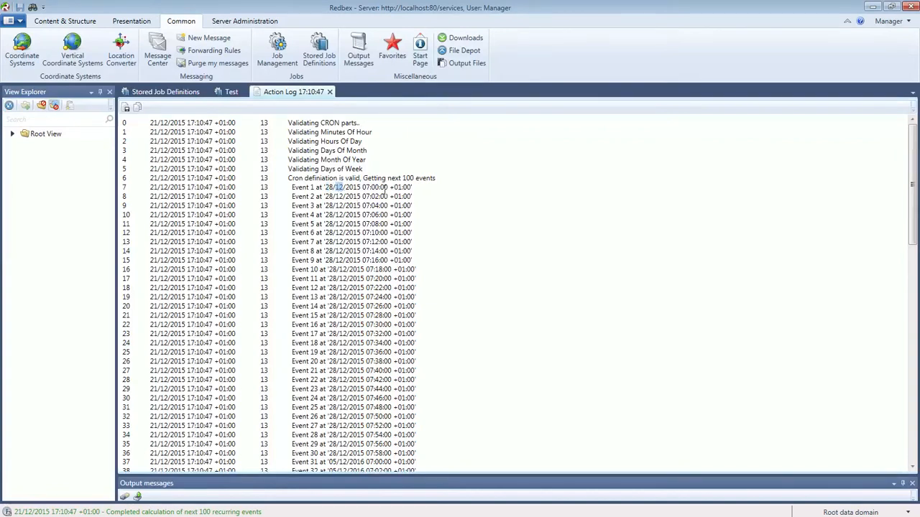
drag(362, 188, 387, 188)
click(375, 196)
scroll(381, 273, down, 7)
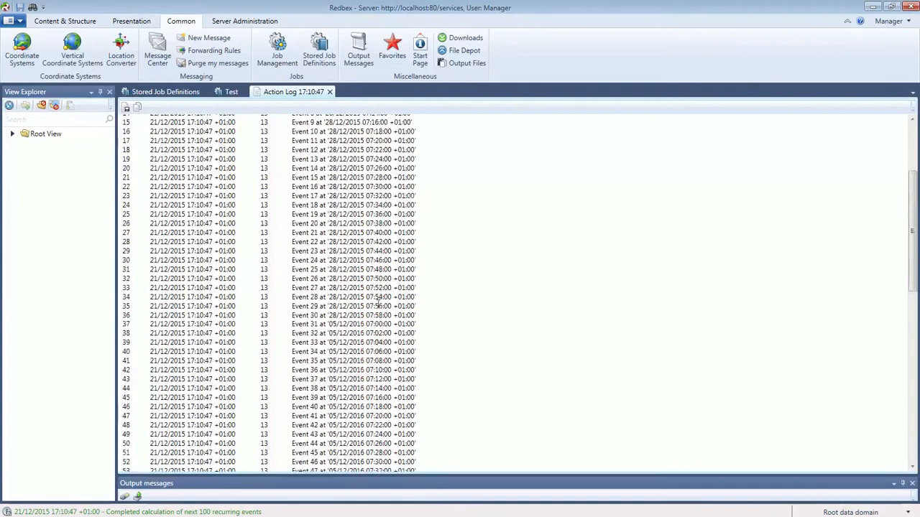
scroll(378, 314, down, 3)
scroll(378, 314, up, 4)
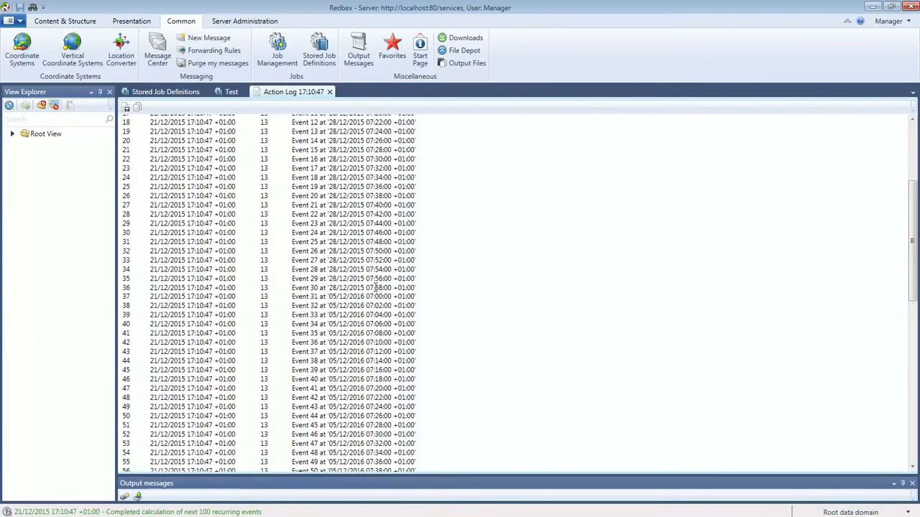
drag(366, 288, 392, 288)
Check the Months of year and Days of week values in the Test job's schedule.
click(217, 95)
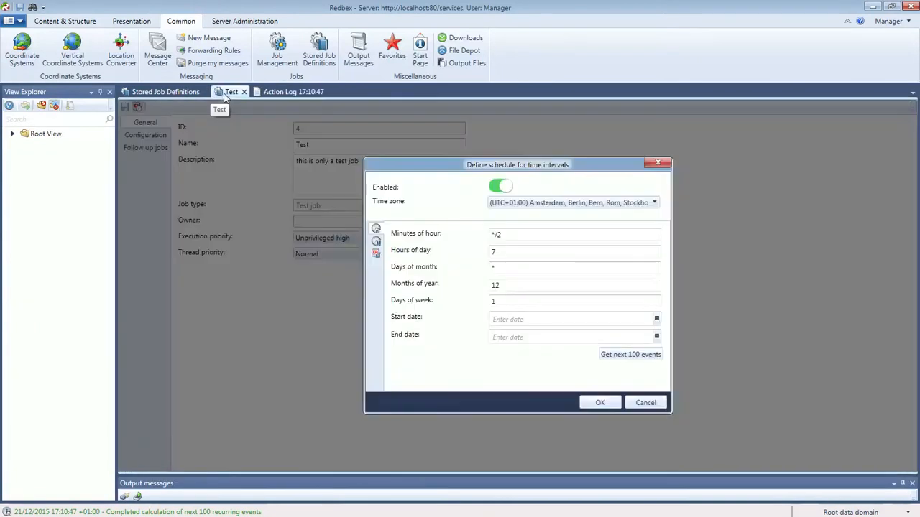
click(515, 289)
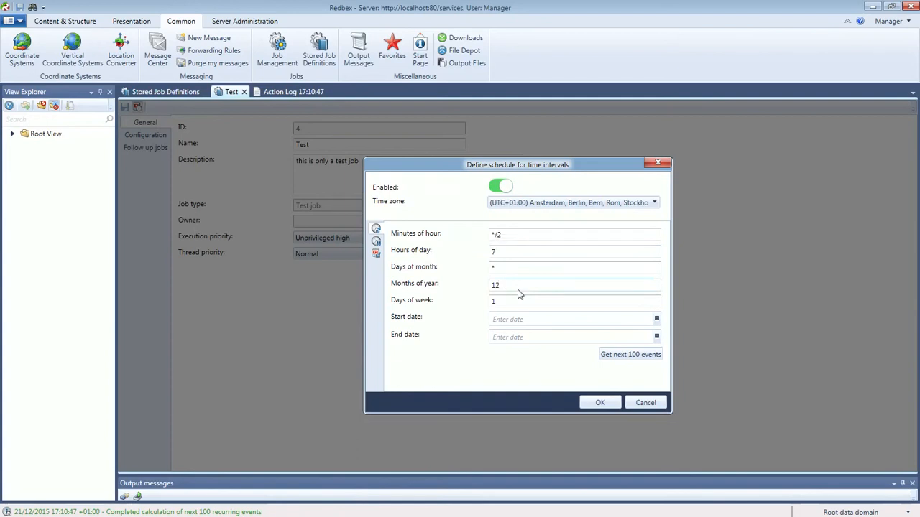
click(505, 302)
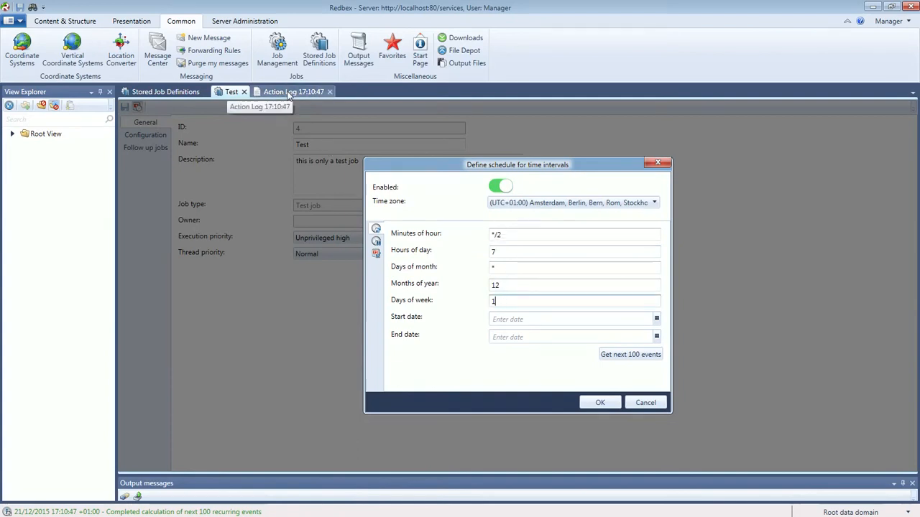
Check the 2015-to-2016 dates in Events 26–31, scroll to the 19/12/2016 end, and close the log.
click(288, 93)
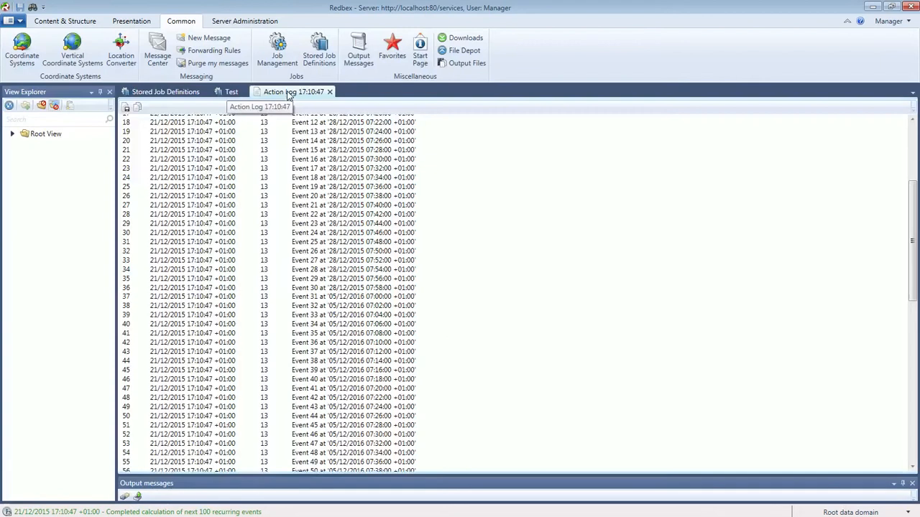
double_click(333, 251)
click(360, 288)
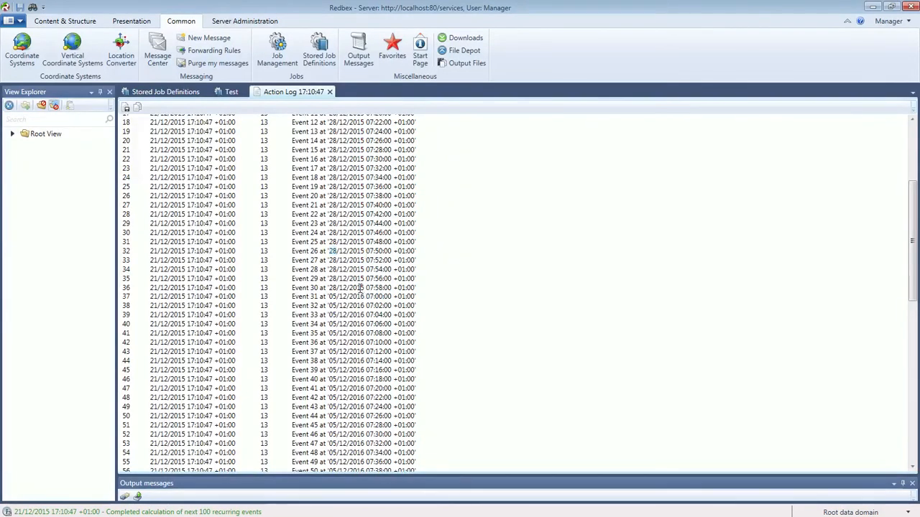
double_click(360, 289)
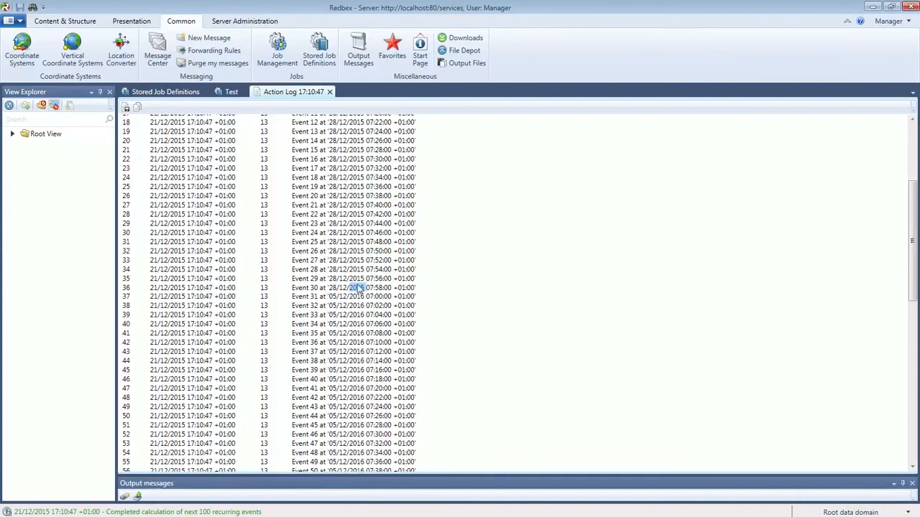
double_click(357, 297)
double_click(332, 297)
click(358, 296)
double_click(358, 296)
scroll(357, 309, down, 7)
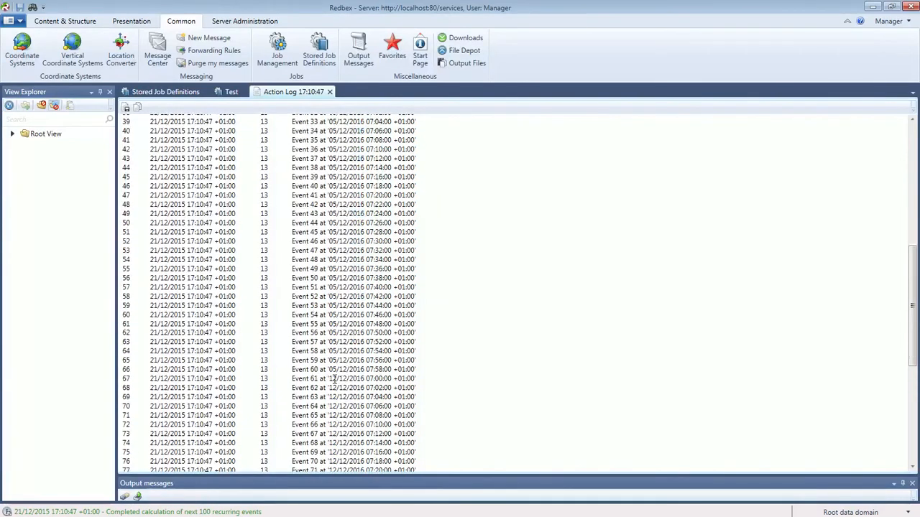
scroll(359, 365, down, 9)
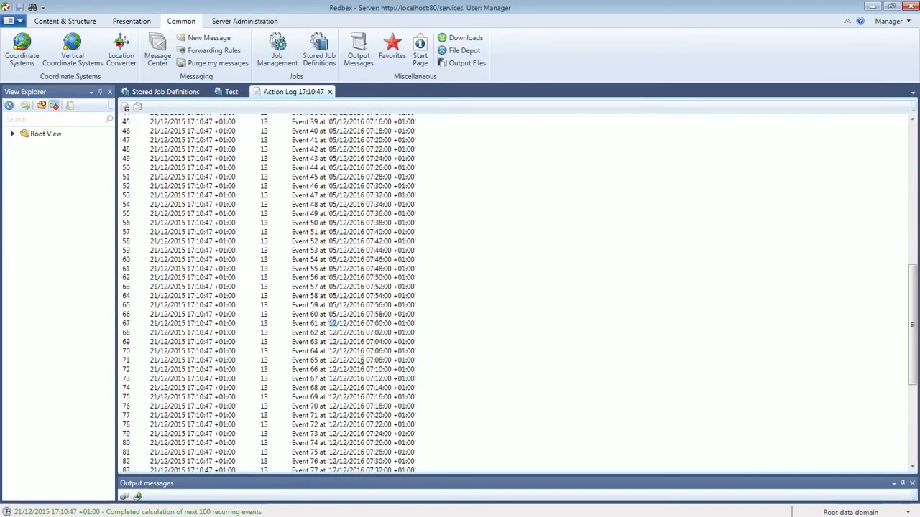
scroll(361, 359, down, 2)
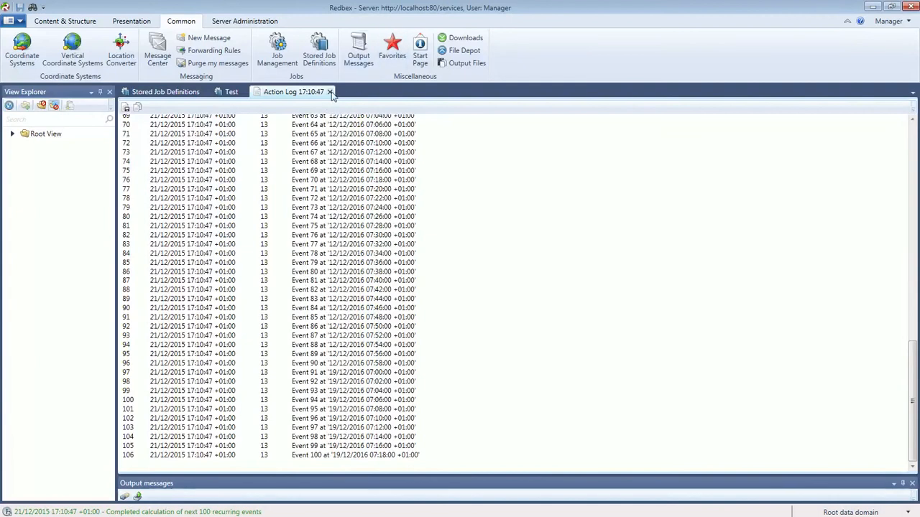
click(331, 92)
Consult the manual's */4 modulo example, then set Minutes of hour to */15 and recalculate 100 events.
drag(436, 140, 616, 150)
key(alt+Tab)
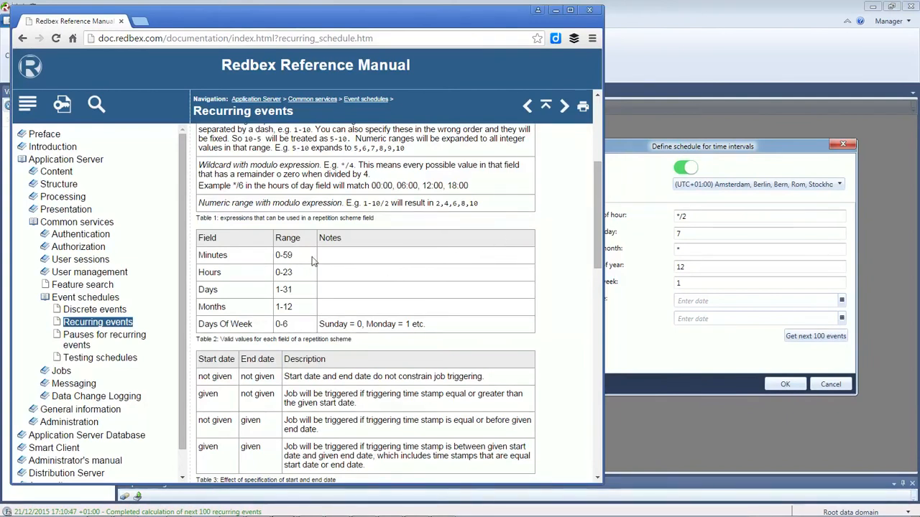
scroll(401, 263, up, 3)
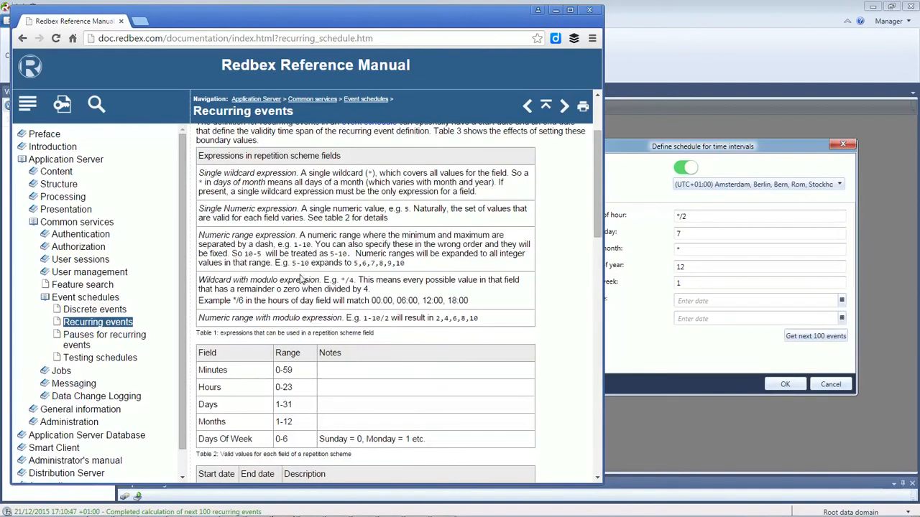
scroll(343, 280, up, 2)
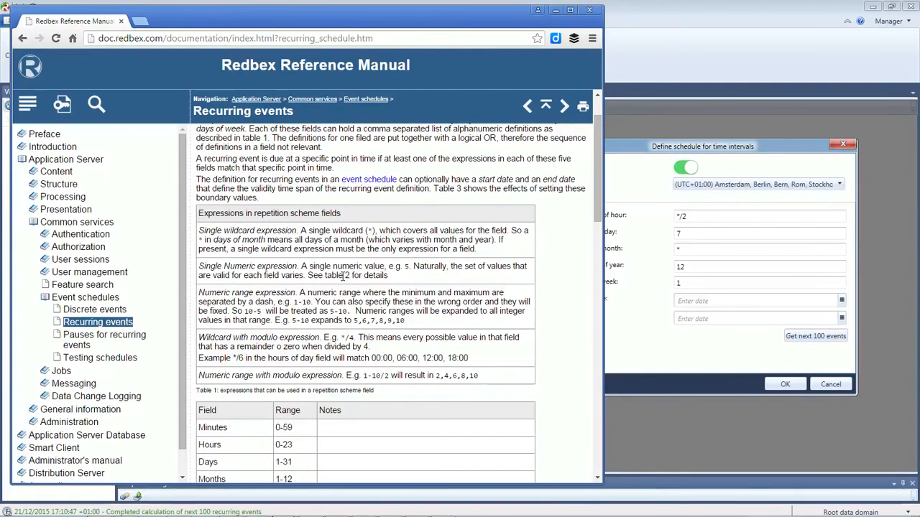
drag(596, 185, 596, 189)
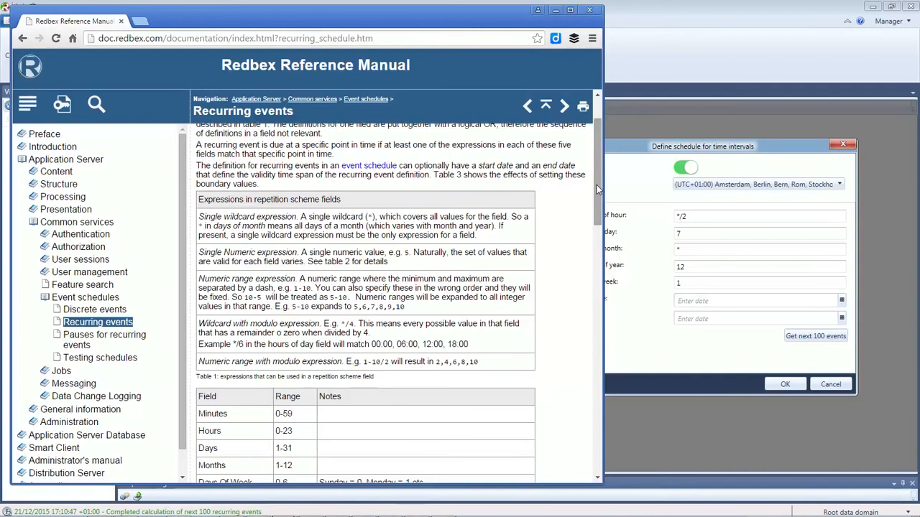
drag(345, 324, 349, 324)
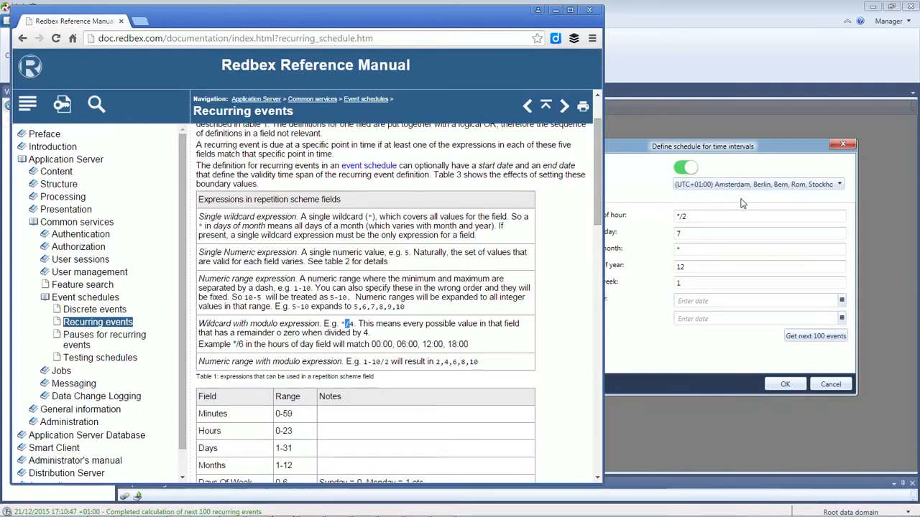
click(695, 215)
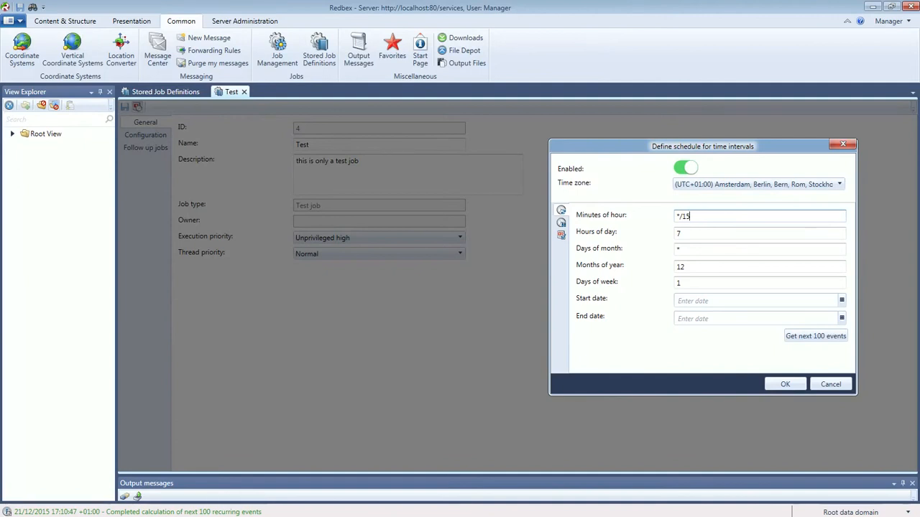
click(803, 339)
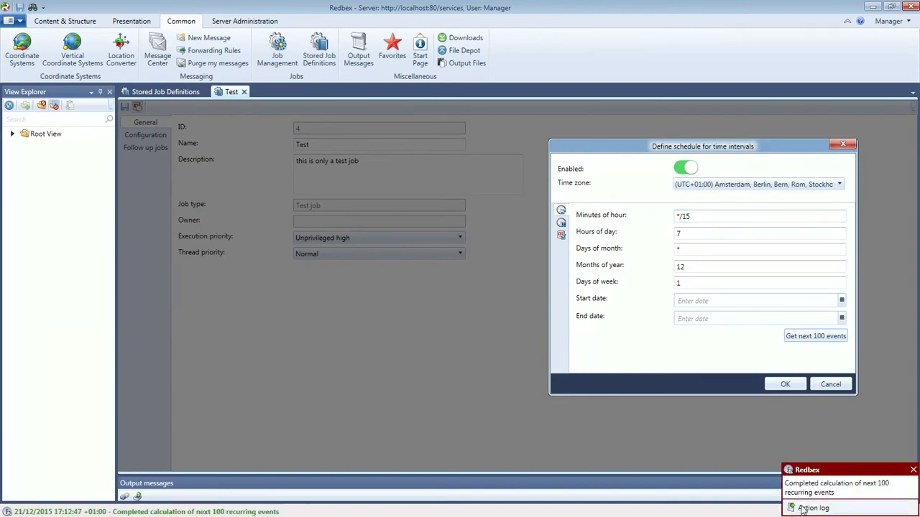
Check the new log's quarter-hourly 07:00–07:45 December Monday events, then close it.
click(804, 509)
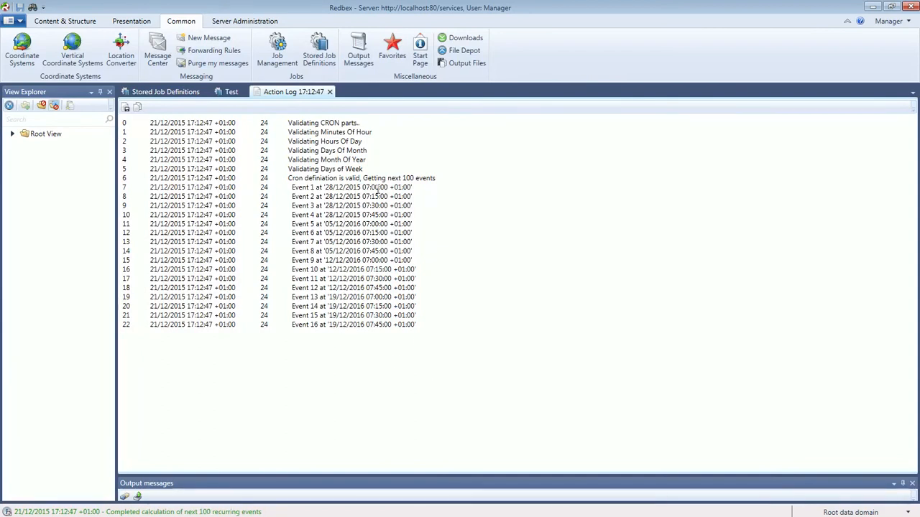
drag(361, 188, 386, 214)
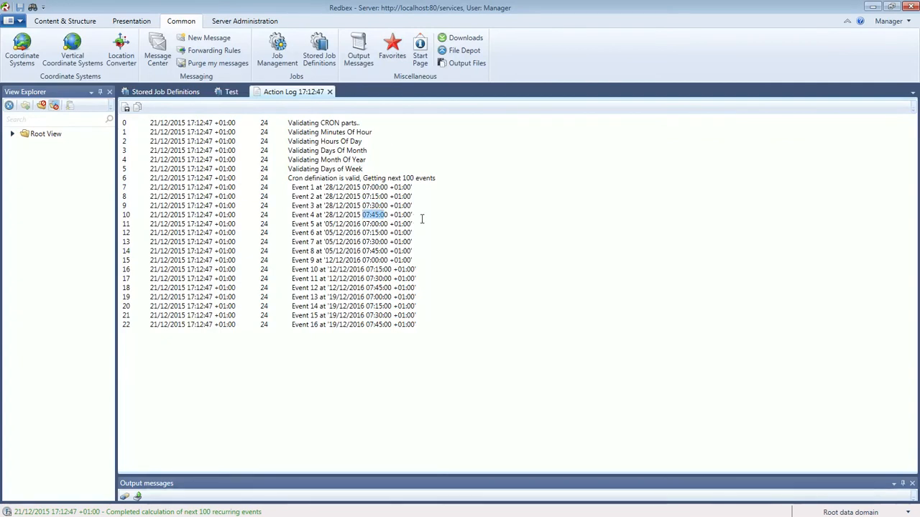
click(330, 92)
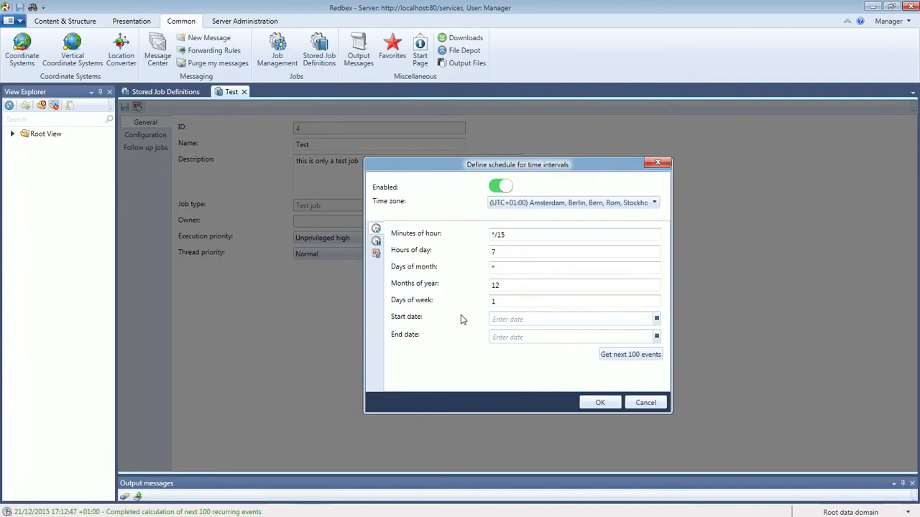
Navigate the End date calendar to December 2018.
click(503, 322)
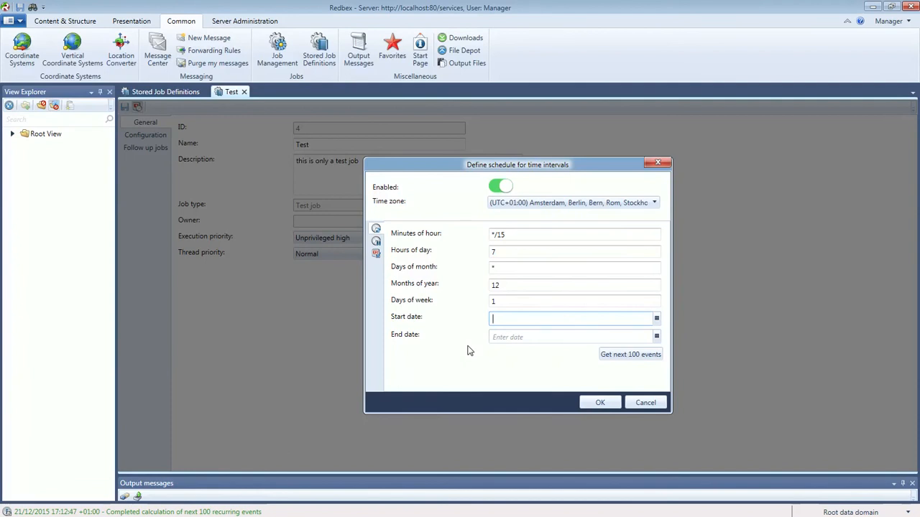
click(501, 336)
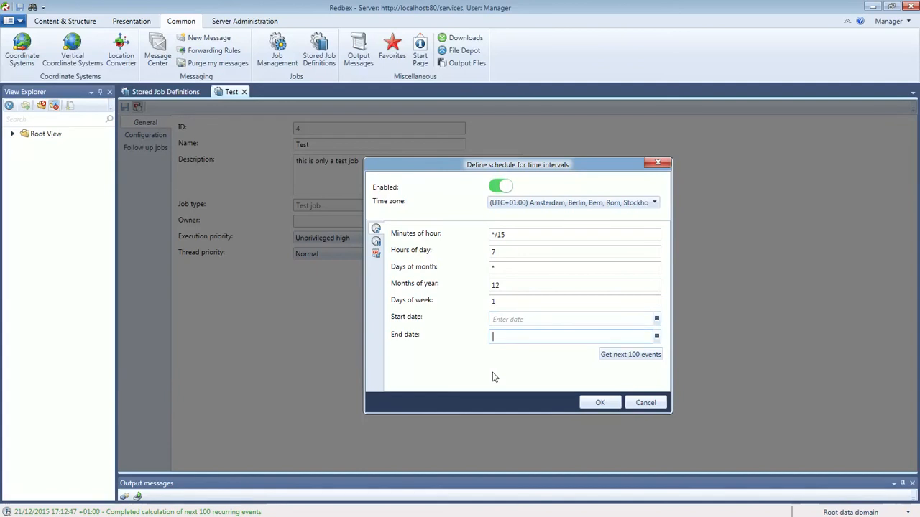
click(657, 337)
click(564, 353)
click(564, 353)
click(564, 352)
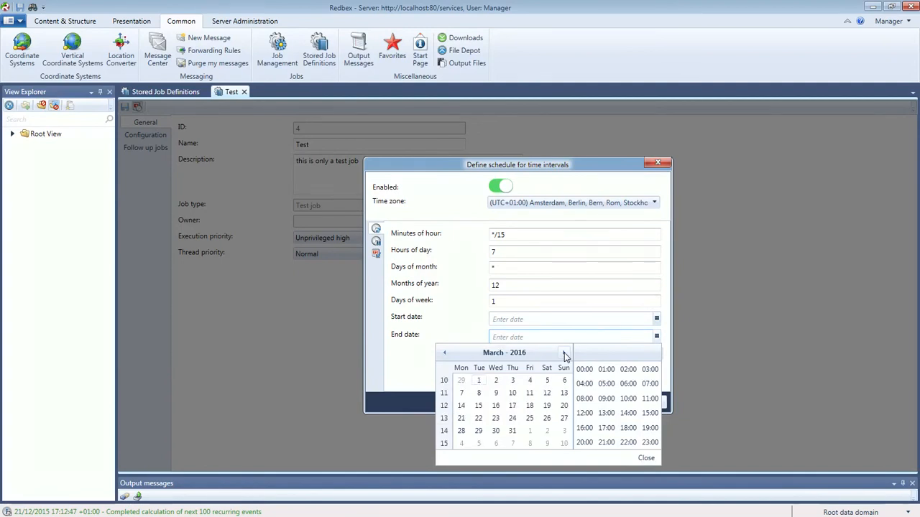
click(528, 354)
click(563, 353)
click(563, 353)
click(561, 438)
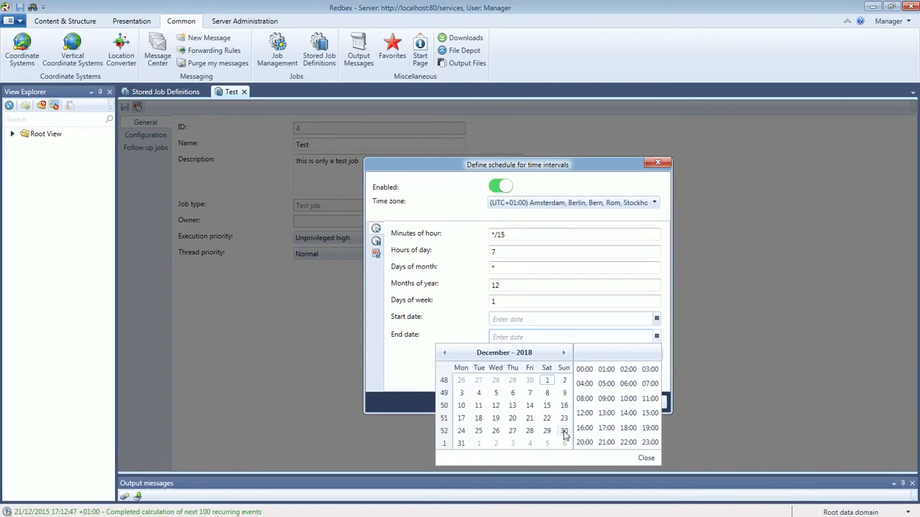
Set the End date to 31/12/2018 00:00 and show the empty recurring-pauses list.
click(462, 444)
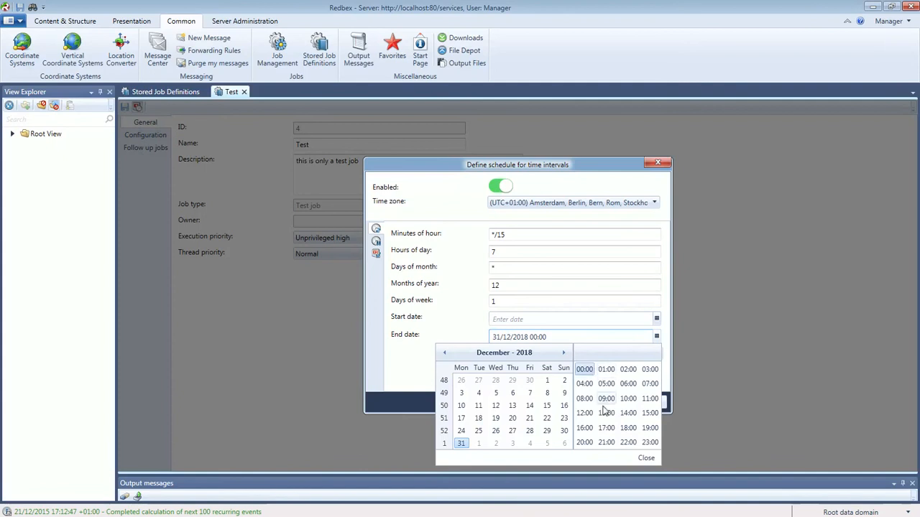
click(645, 458)
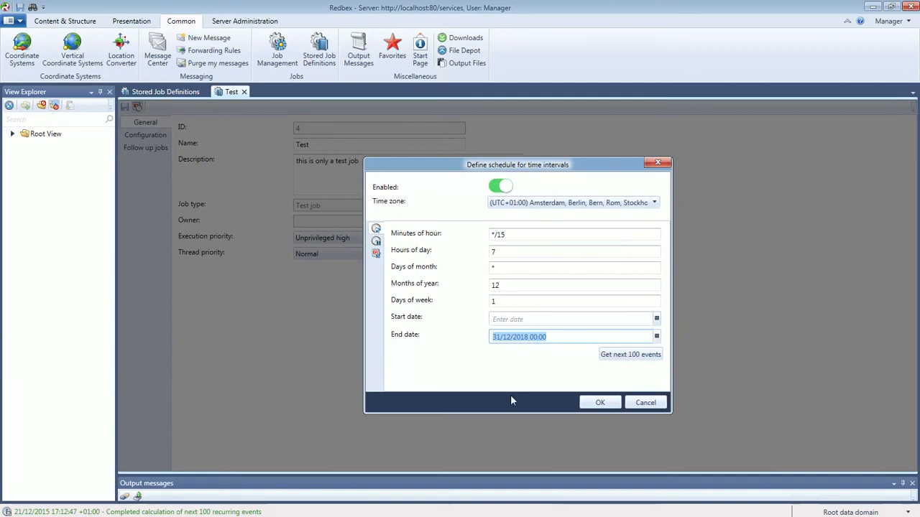
click(490, 366)
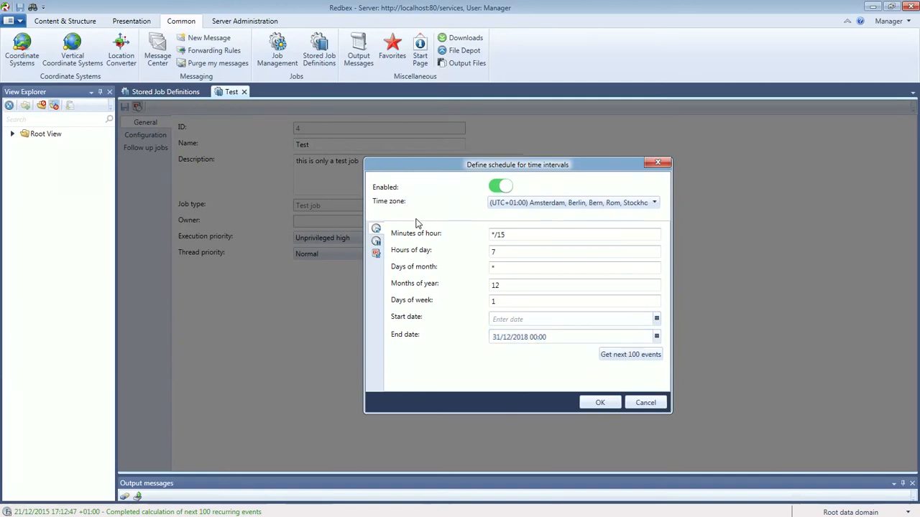
click(376, 242)
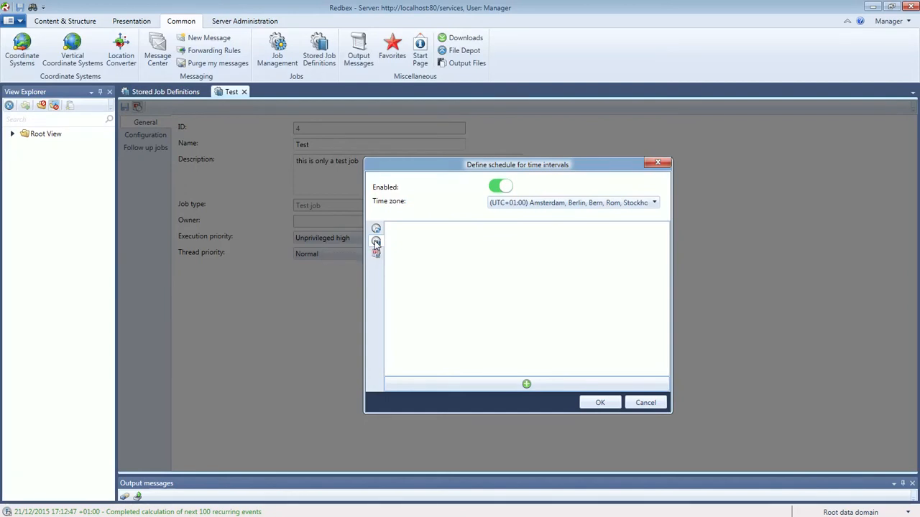
Add a Vacation pause from 21/12/2015 17:14 until 11/01/2016 17:14.
click(526, 385)
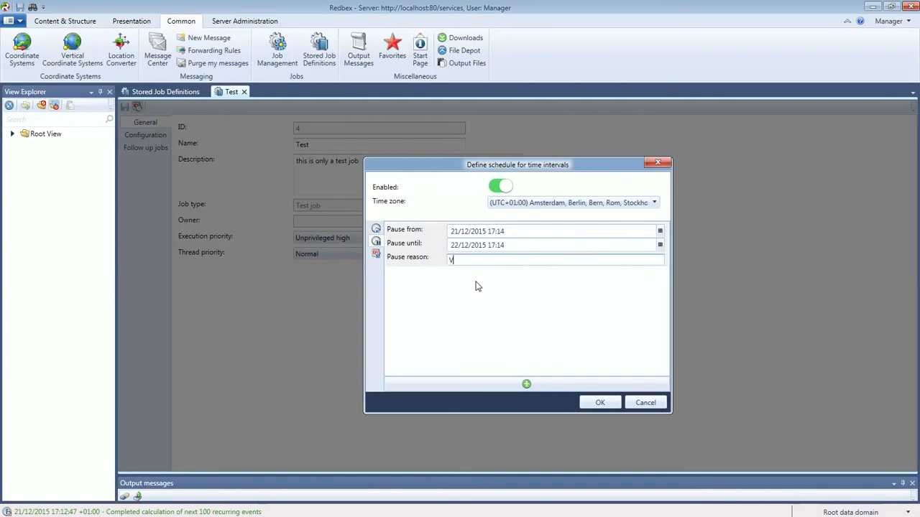
text(ion)
click(464, 250)
click(462, 249)
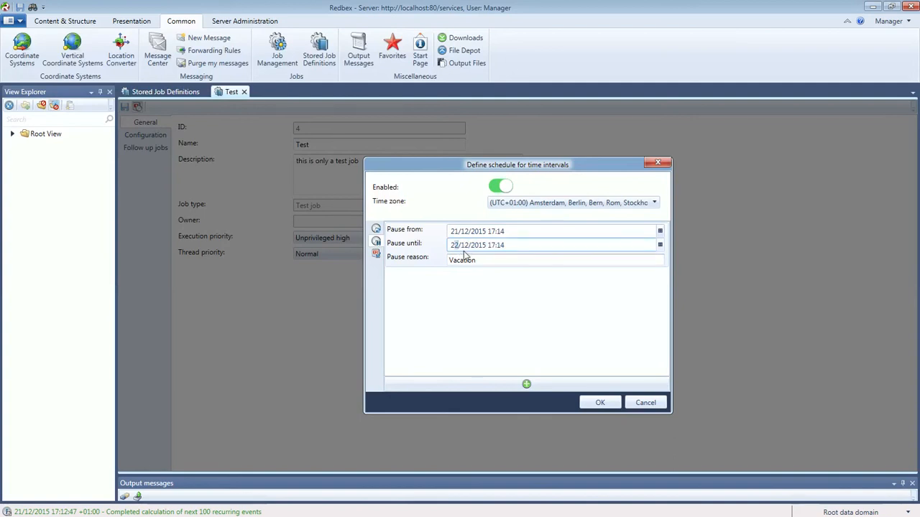
text(11)
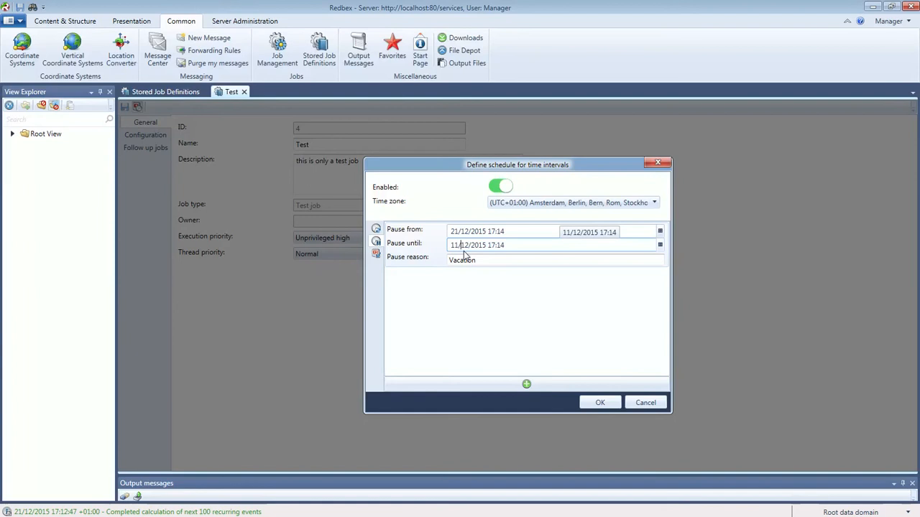
double_click(464, 252)
text(01)
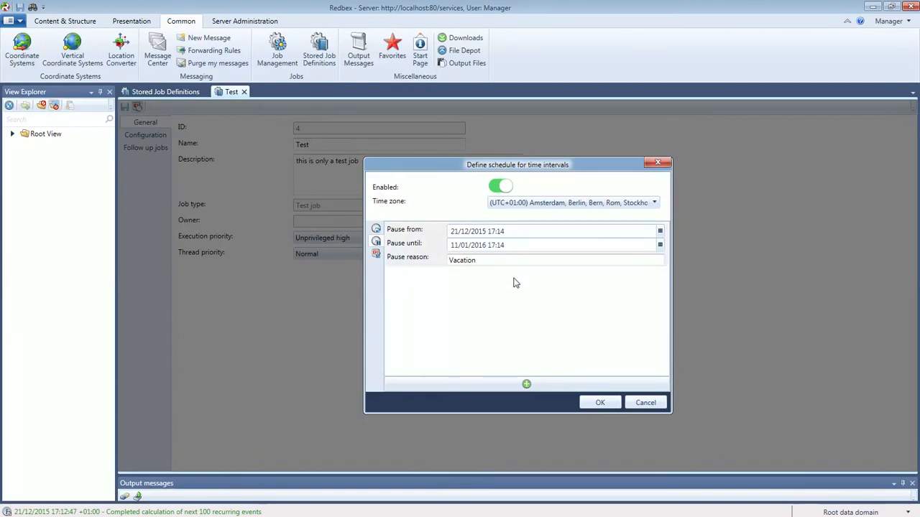
click(377, 255)
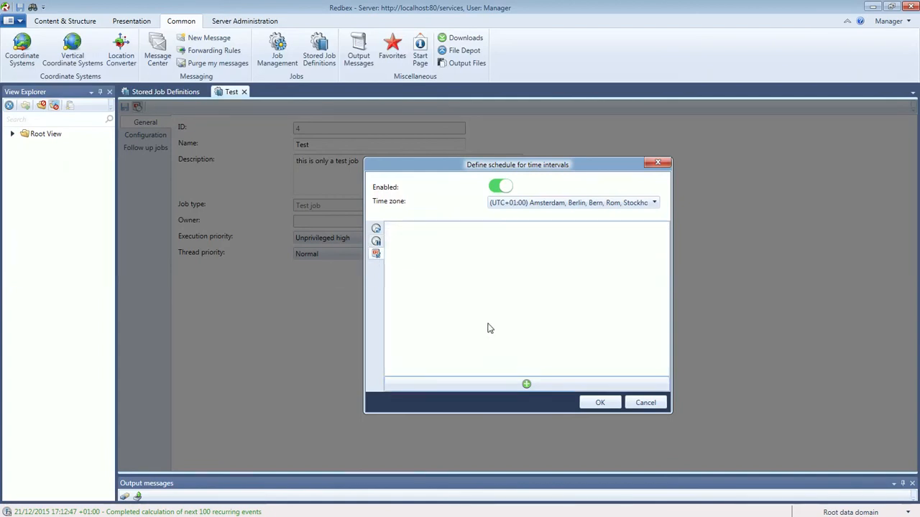
Add a discrete event at 22/12/2015 09:00 to the schedule.
click(526, 385)
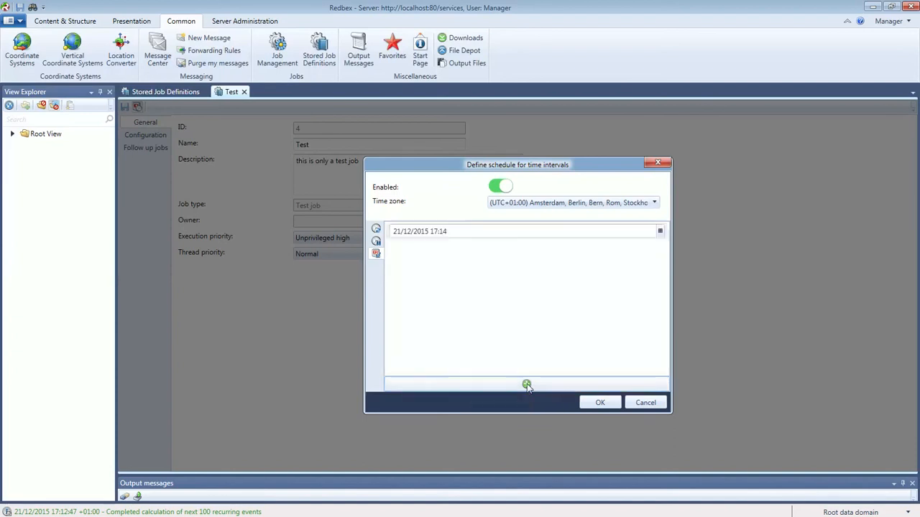
click(661, 231)
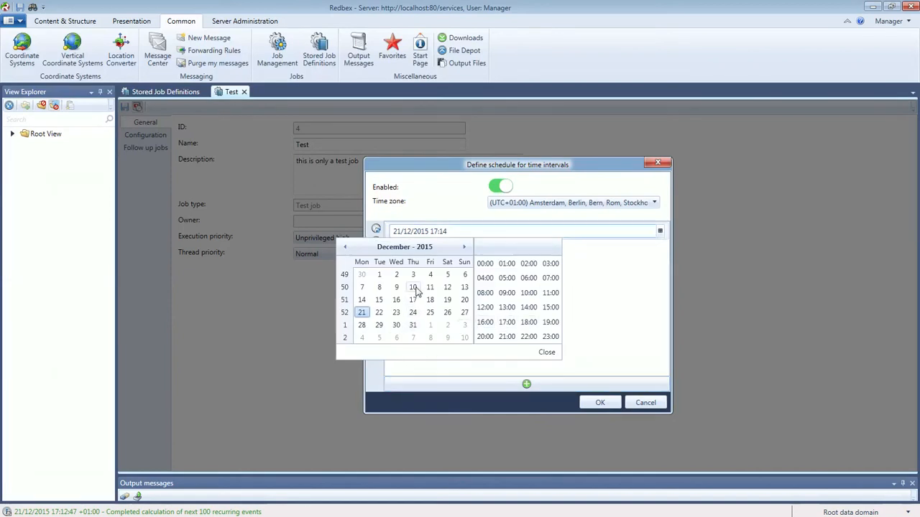
click(379, 312)
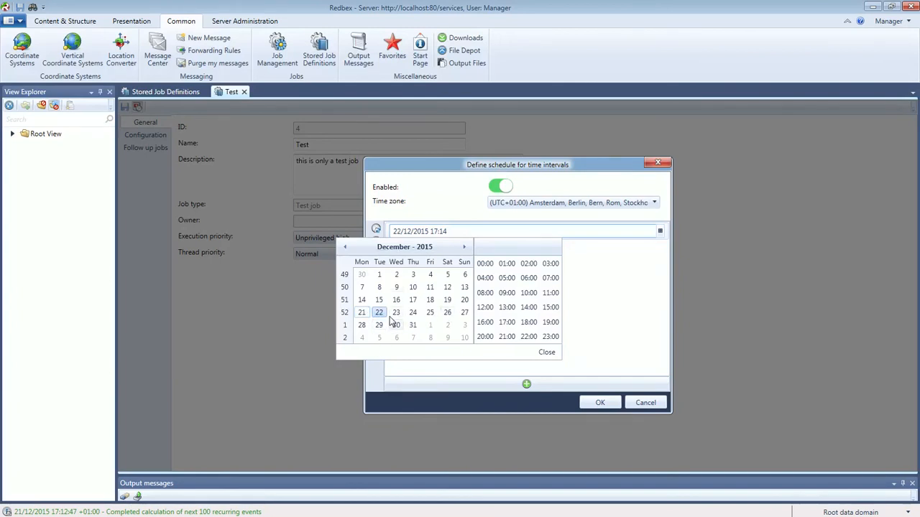
click(507, 295)
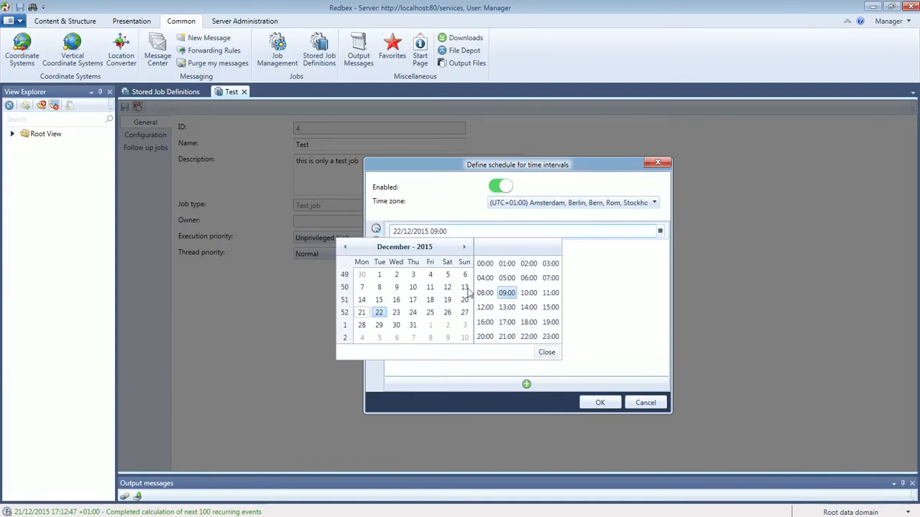
click(546, 352)
click(510, 311)
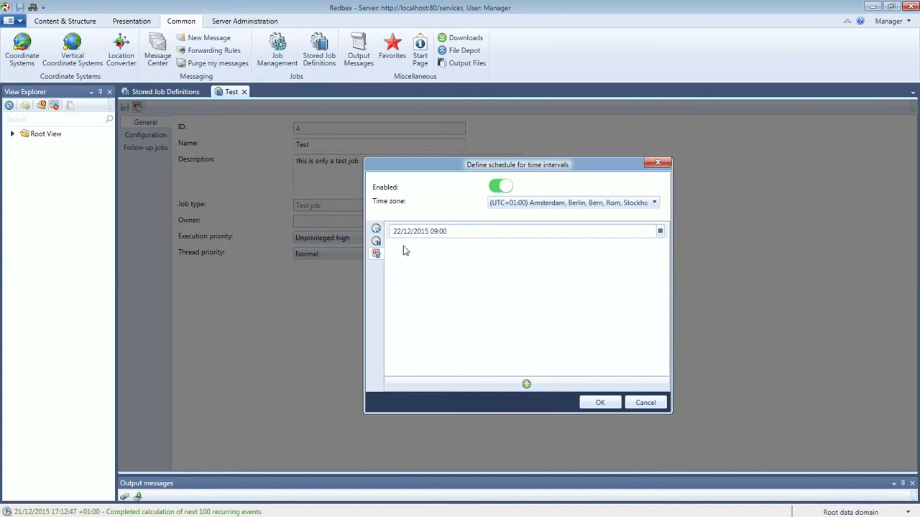
Review the recurring rules, pause and discrete event pages of the schedule.
click(376, 230)
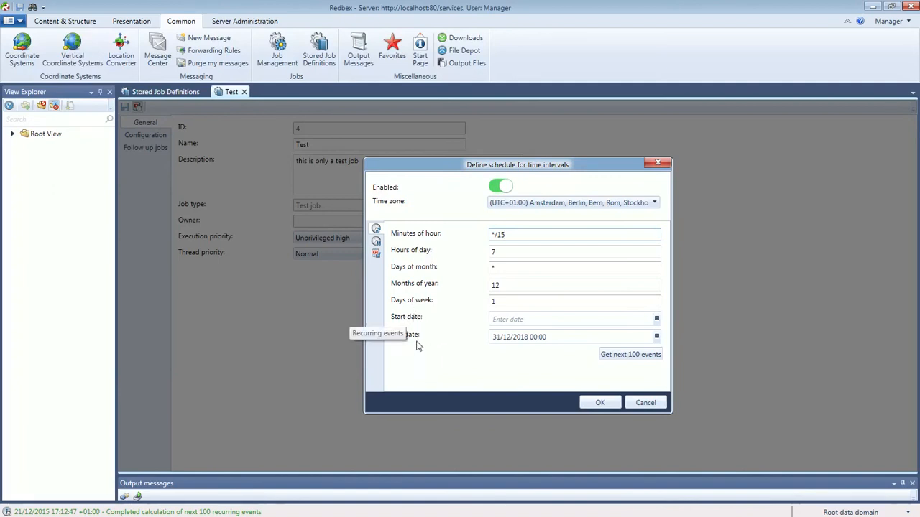
click(376, 241)
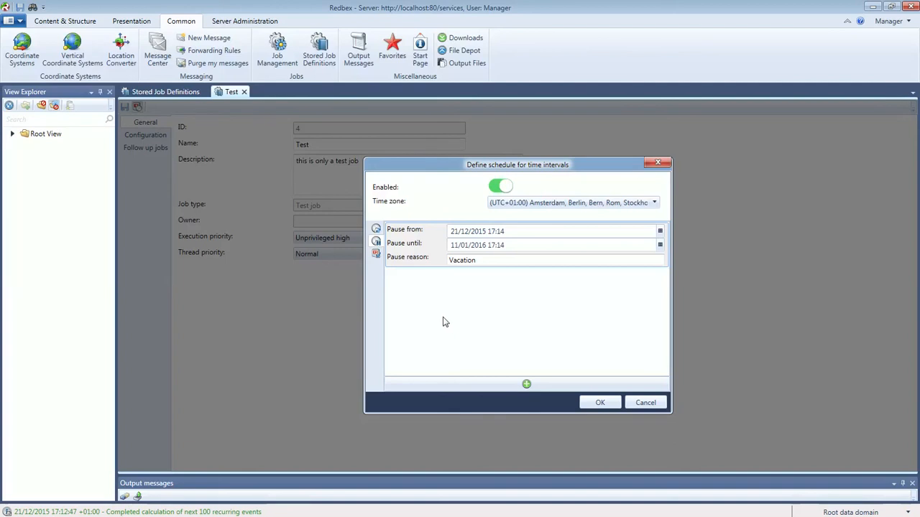
click(376, 253)
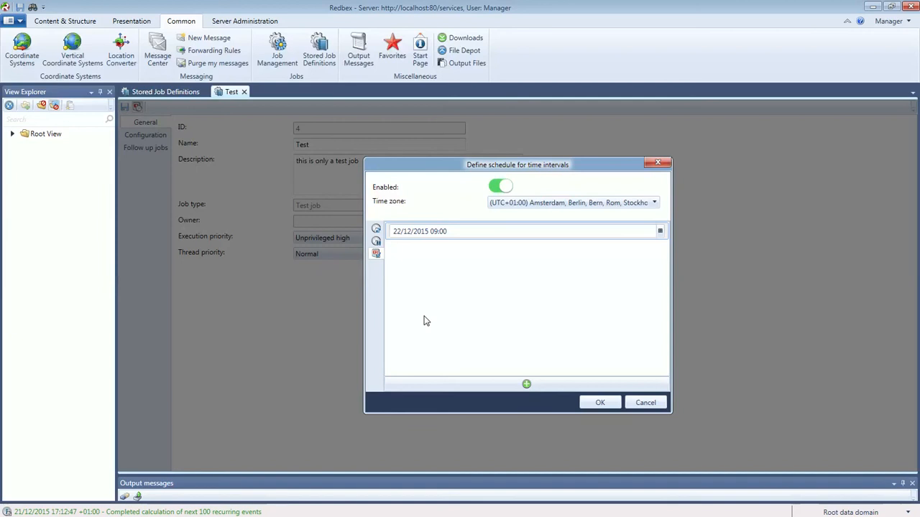
Confirm the schedule, review the Configuration and Follow up jobs pages, and save the Test job.
click(602, 403)
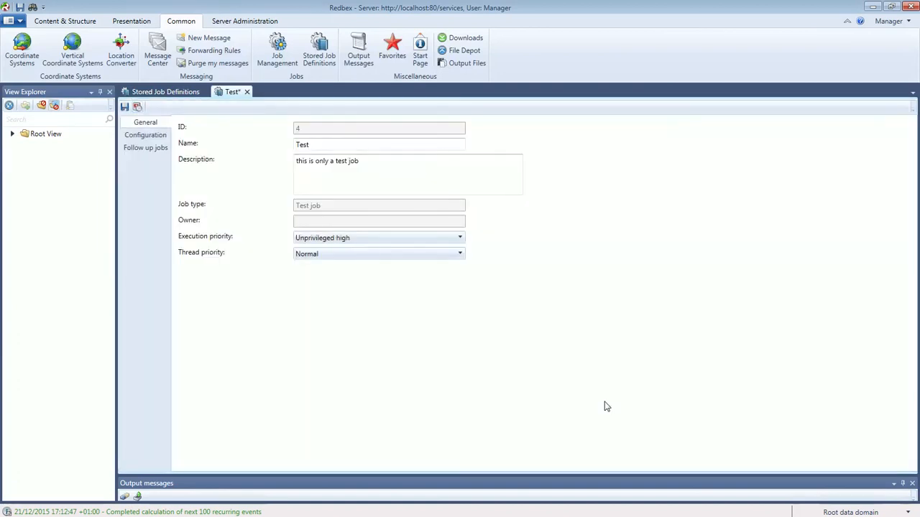
click(154, 138)
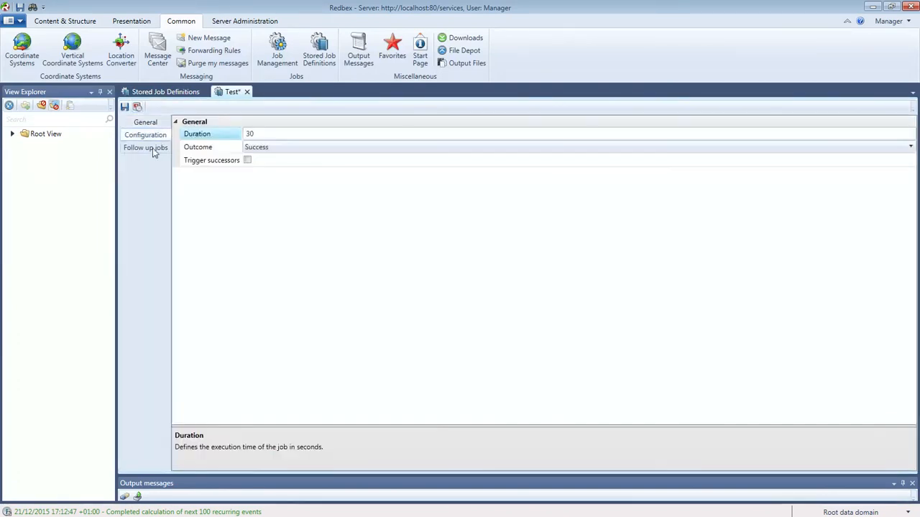
click(154, 151)
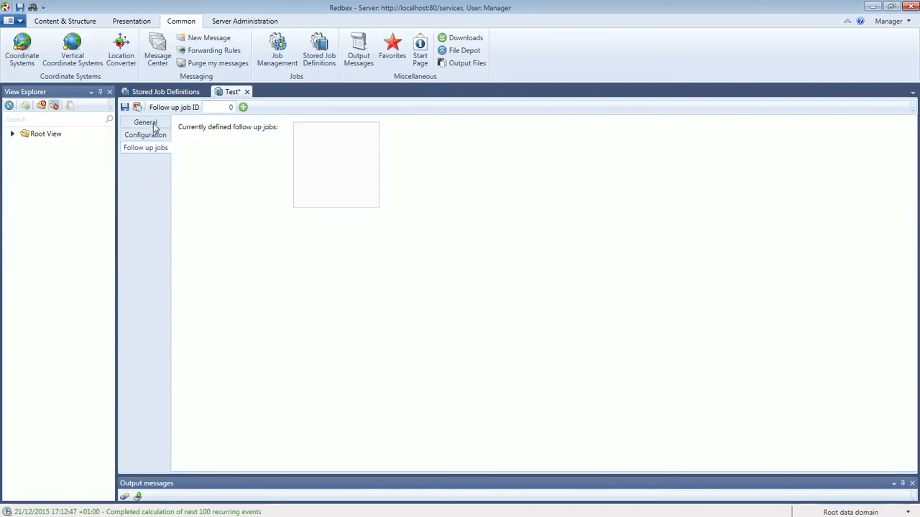
click(152, 125)
click(124, 106)
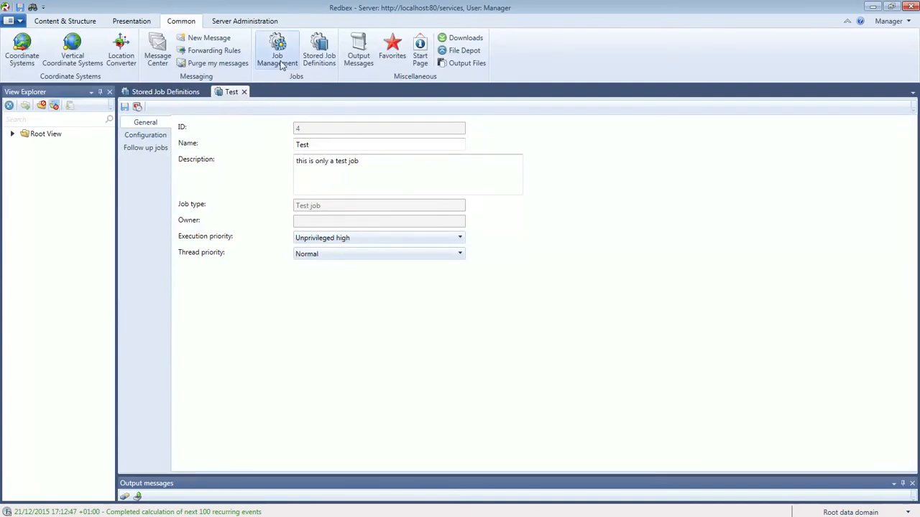
Open Job Management, expand running Test job 53 to its Step 2 progress, and open its context menu.
click(279, 54)
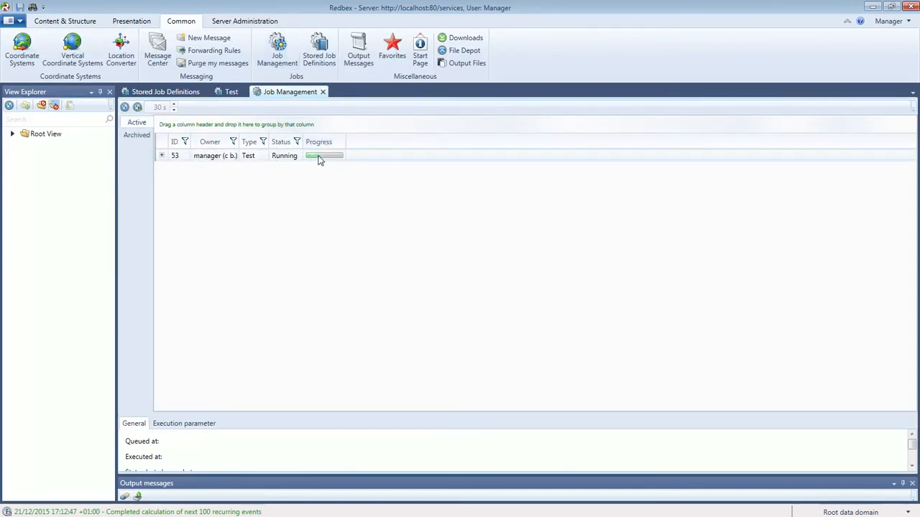
click(162, 157)
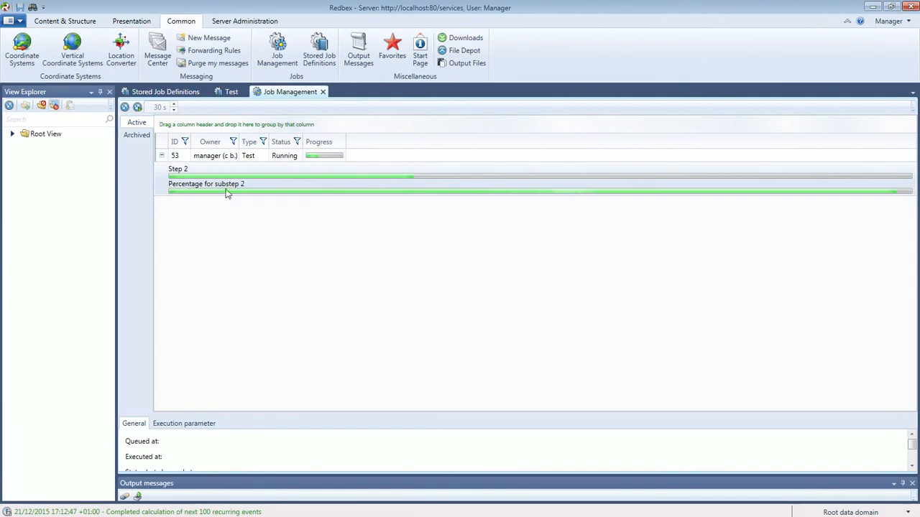
click(257, 157)
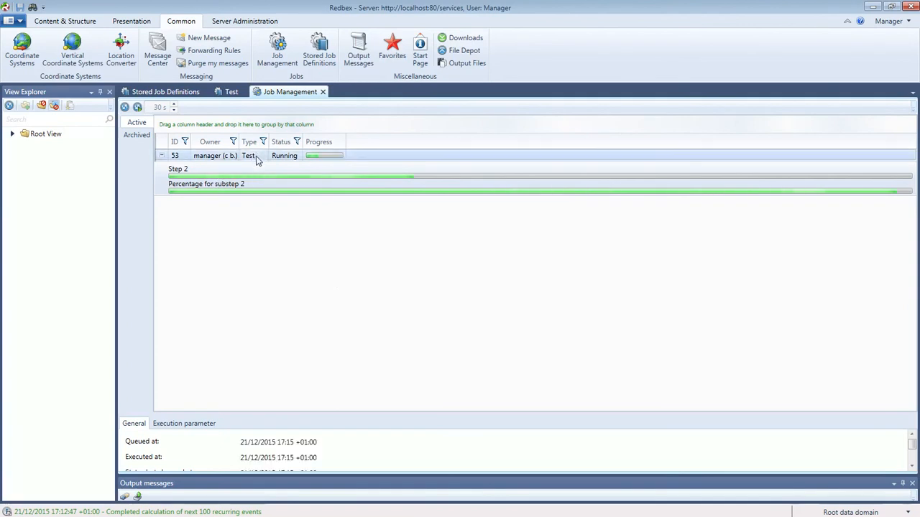
right_click(257, 158)
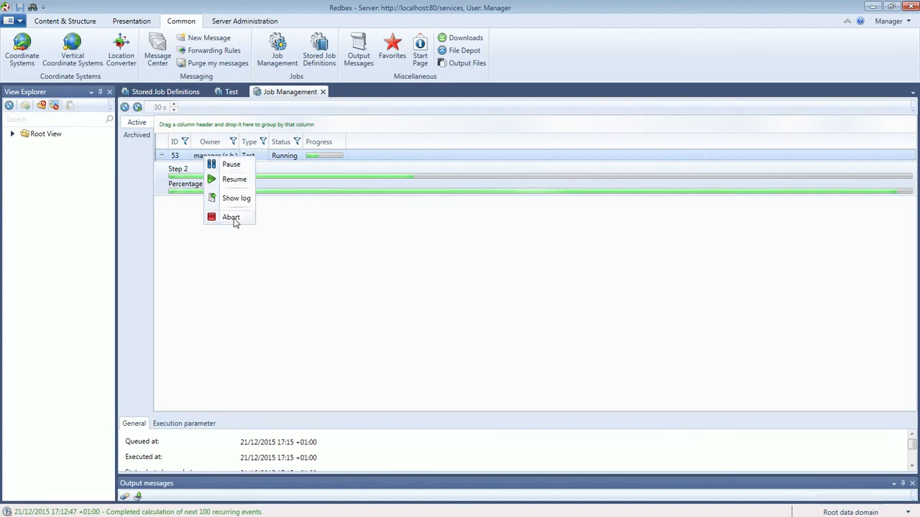
click(236, 200)
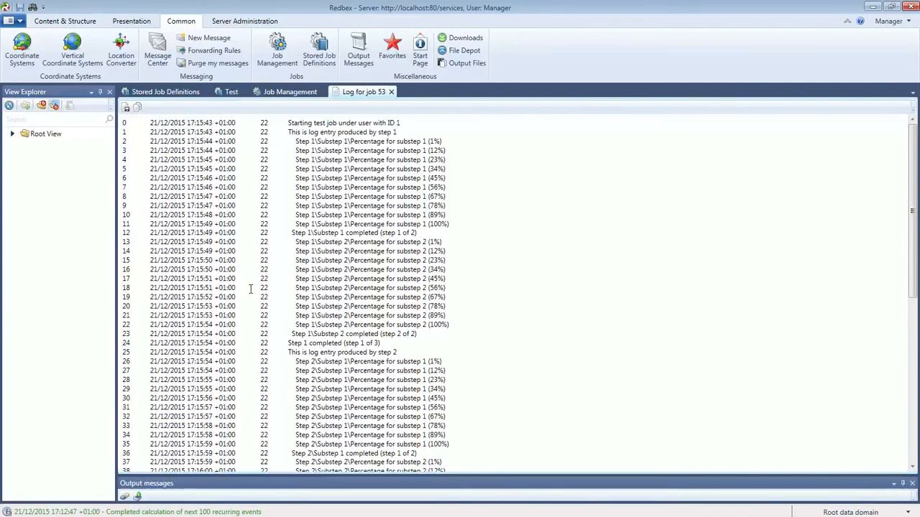
drag(381, 344, 288, 343)
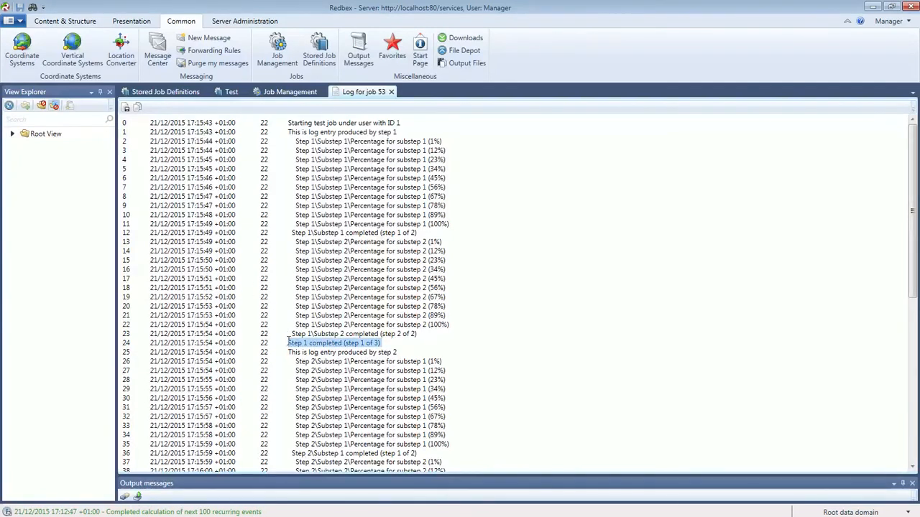
scroll(388, 294, down, 8)
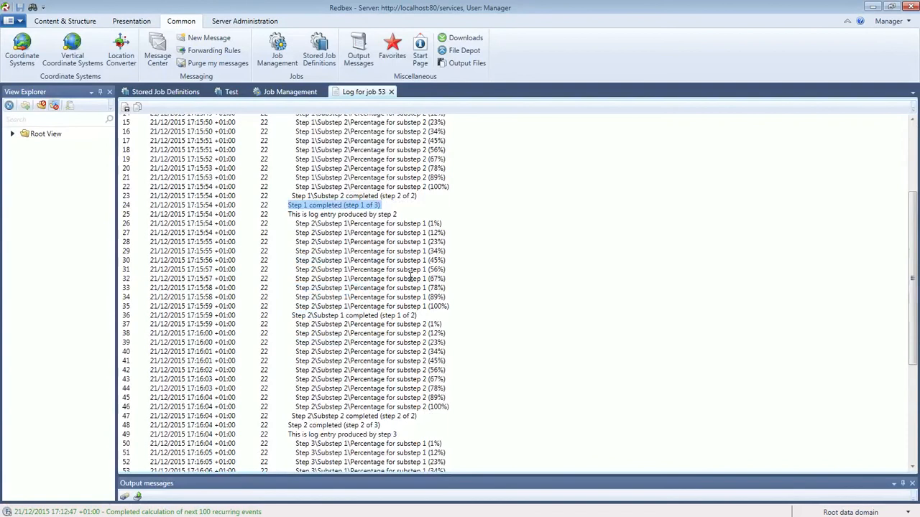
scroll(411, 278, down, 4)
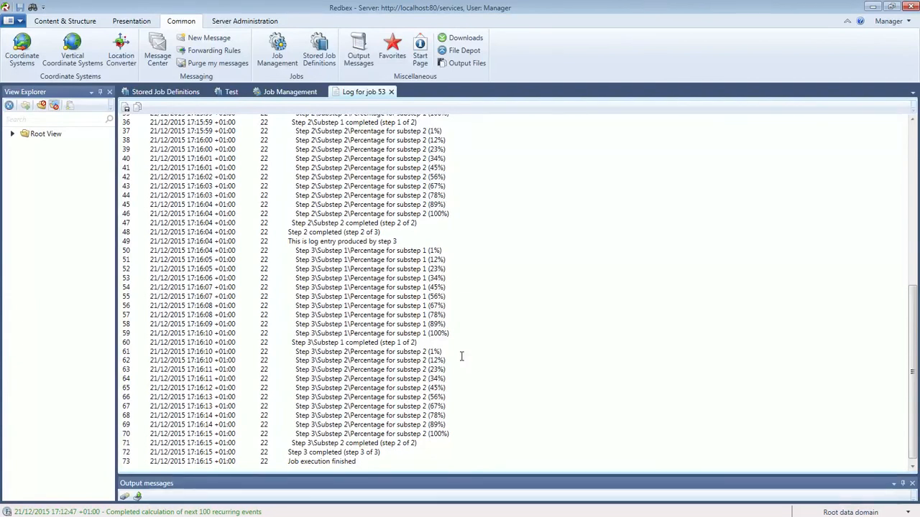
scroll(462, 357, up, 12)
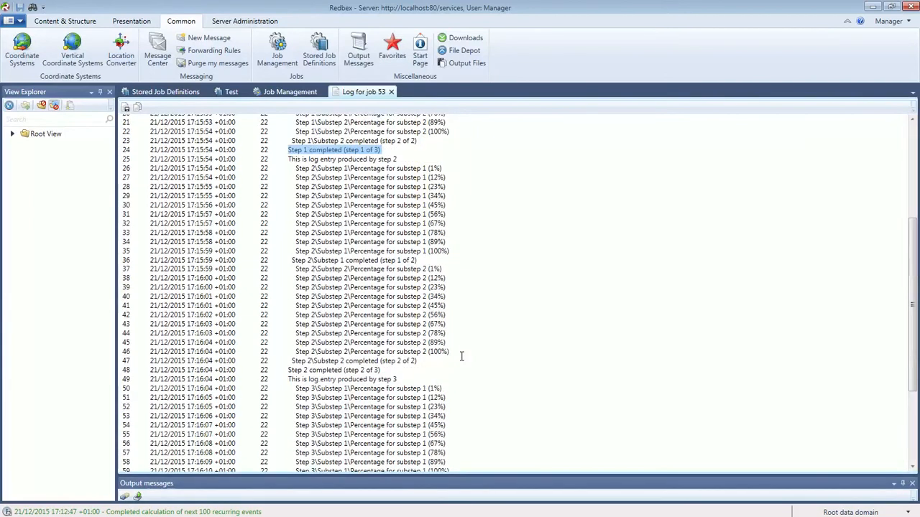
click(391, 92)
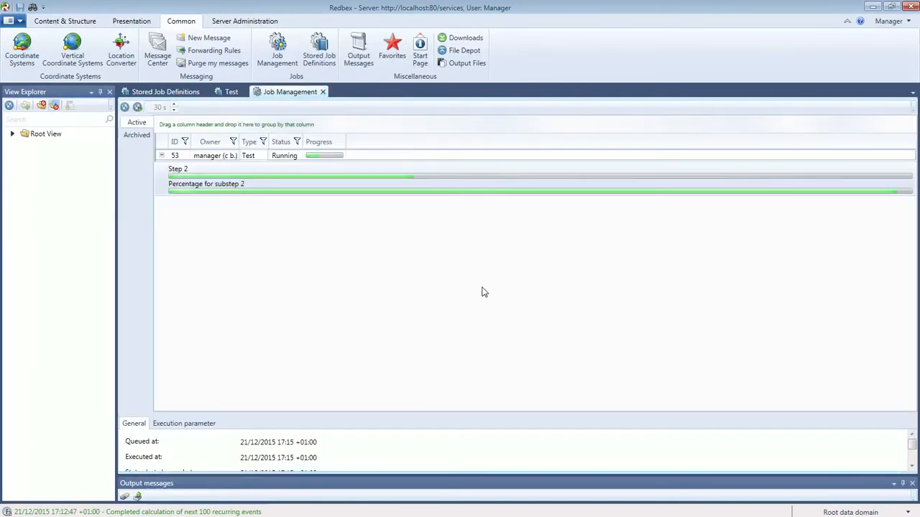
Enable automatic reload of the Active job list every 60 s, expand job 54, and reload.
click(129, 126)
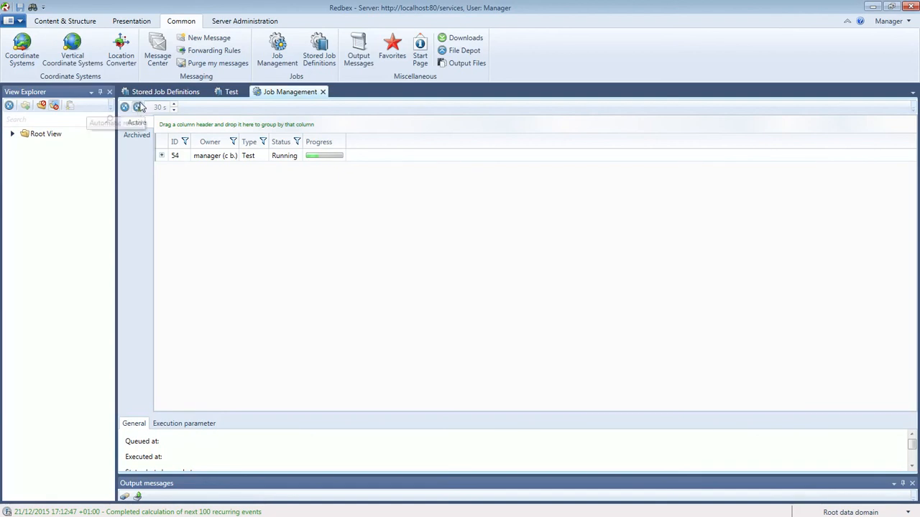
click(141, 125)
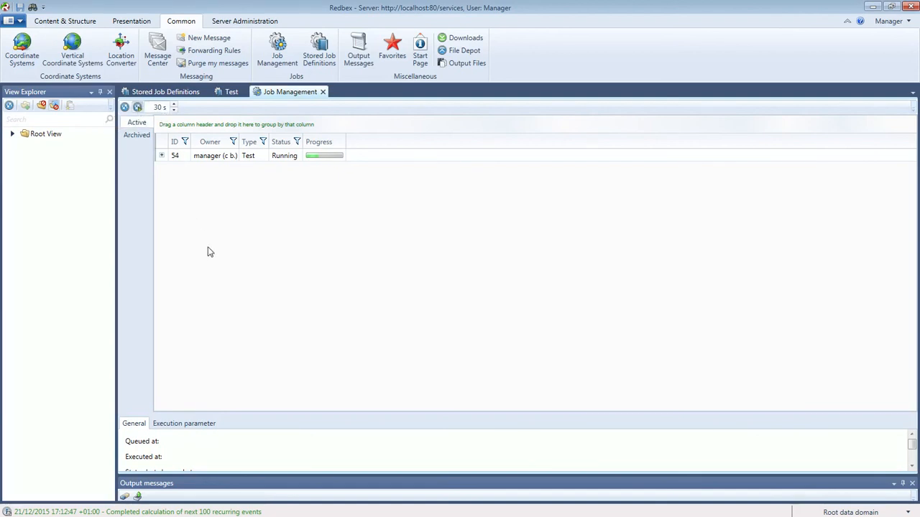
double_click(160, 108)
text(60)
click(244, 211)
click(162, 155)
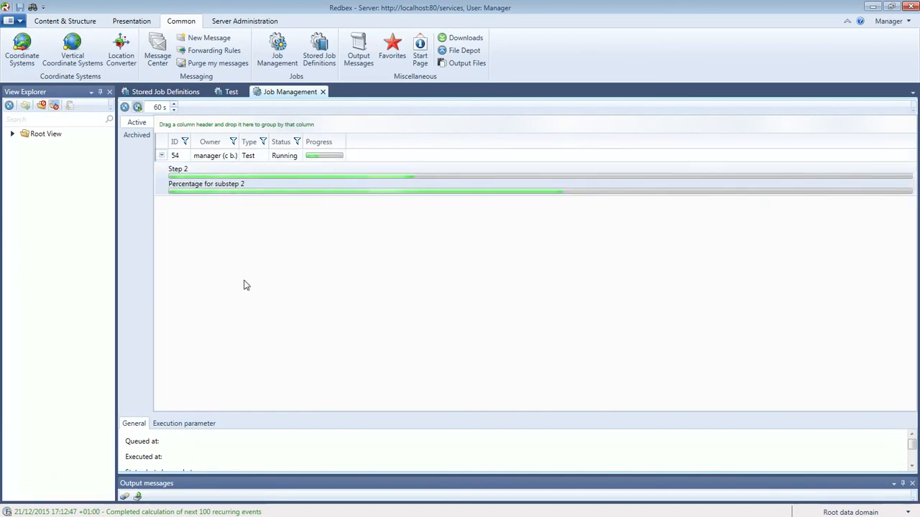
click(125, 107)
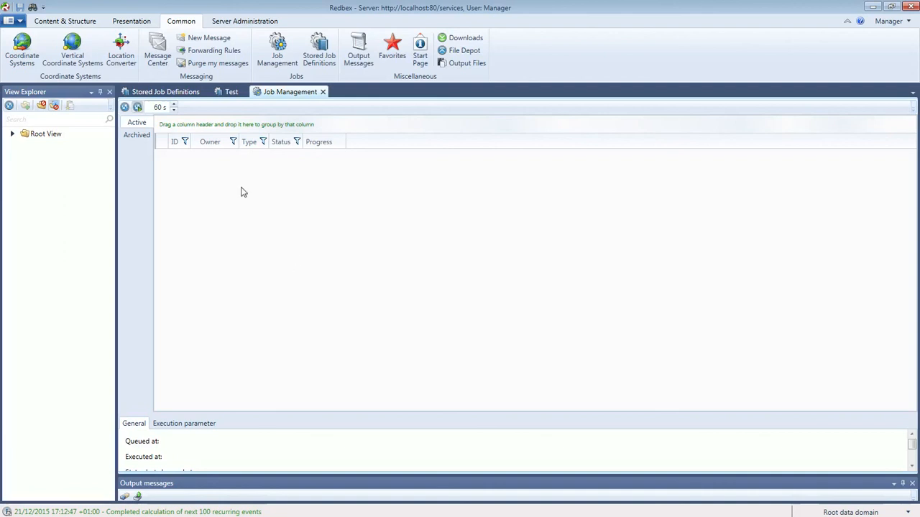
Open the archived jobs and step through job 42, then Test jobs 53 down to 46.
click(135, 137)
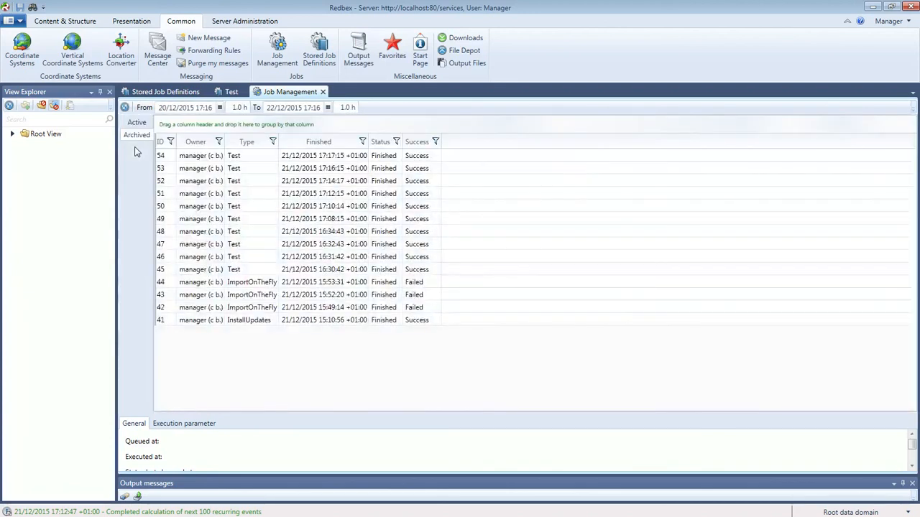
click(237, 309)
click(241, 168)
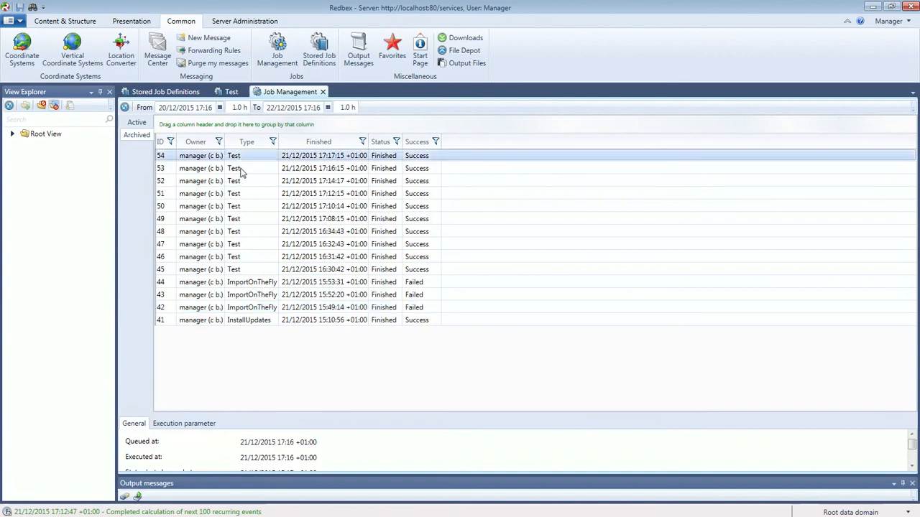
click(243, 183)
click(244, 195)
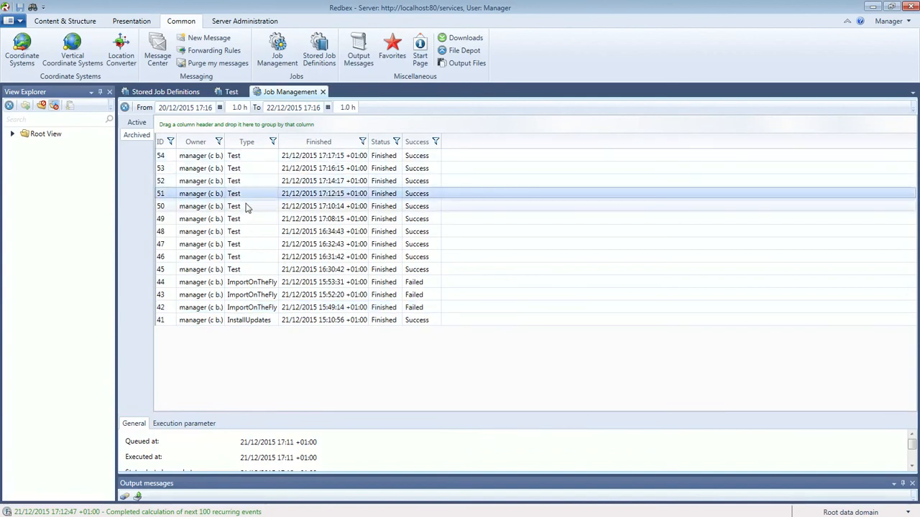
click(247, 209)
click(248, 220)
click(248, 233)
click(248, 245)
click(248, 257)
Check failed import jobs 44, 43, 42 and job 41, then view details of jobs 42, 45 and 44.
click(253, 282)
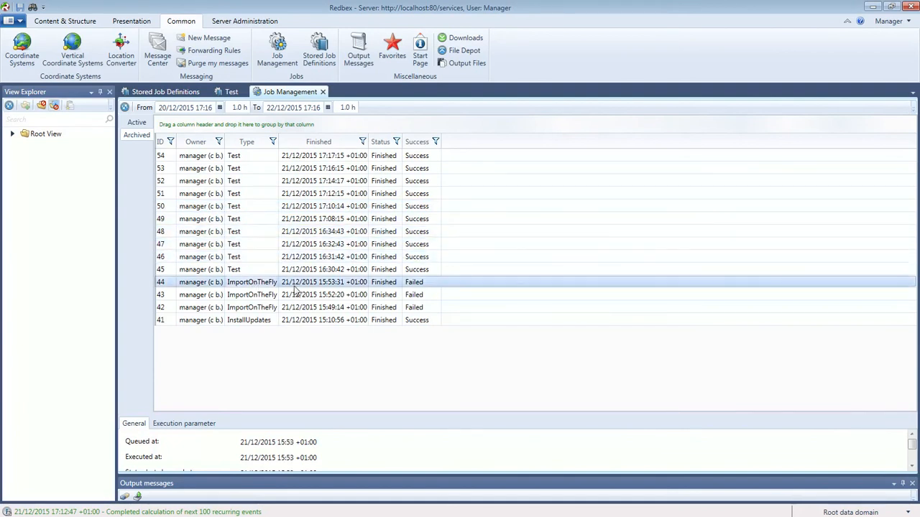
click(253, 296)
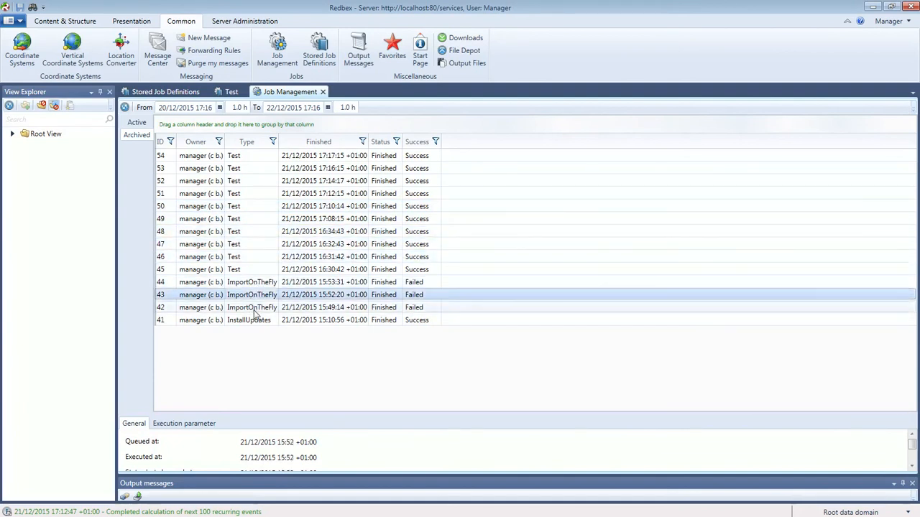
click(254, 308)
click(255, 320)
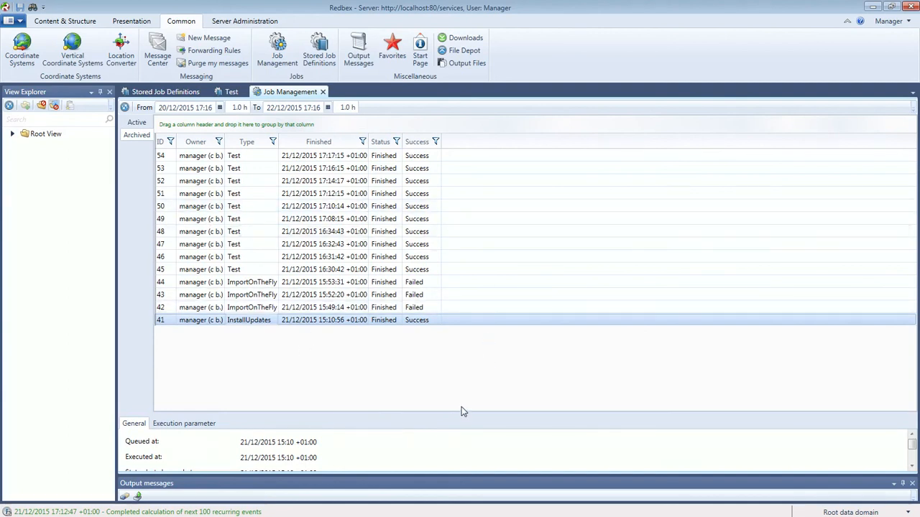
click(425, 307)
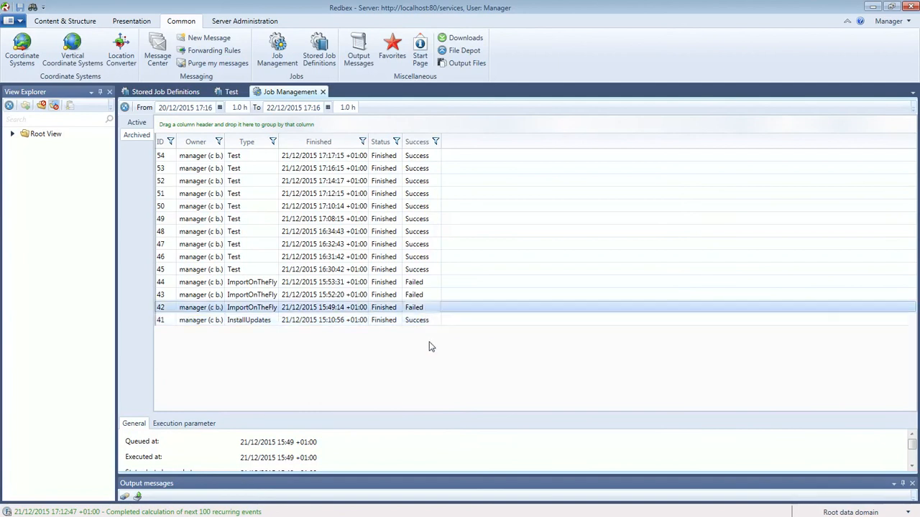
click(425, 272)
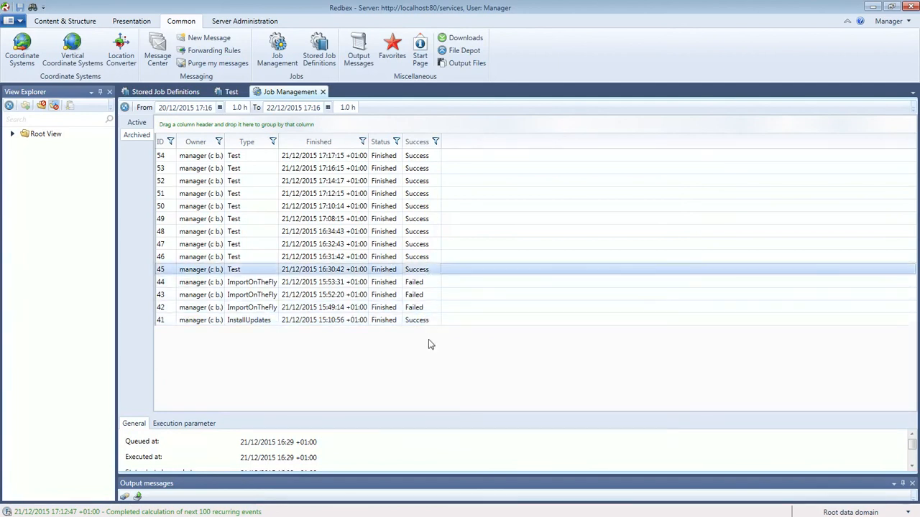
click(270, 285)
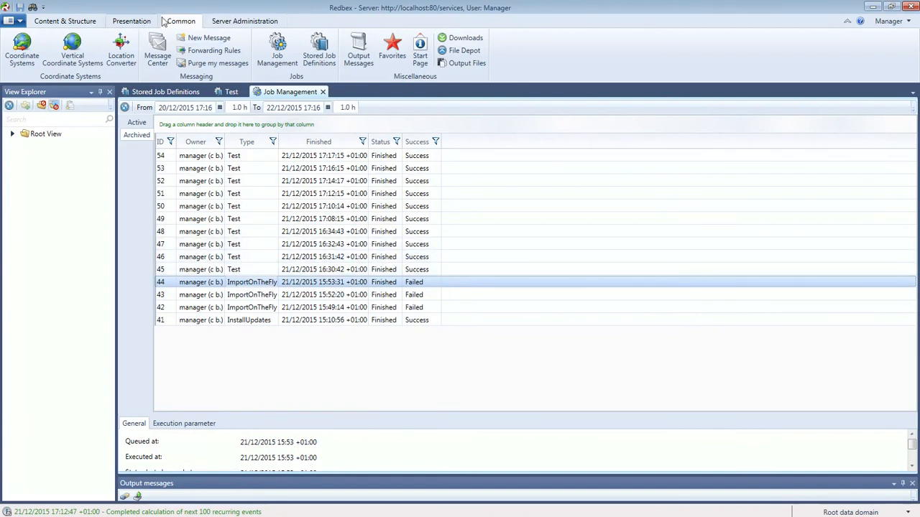
Add a new import definition named 'Import' under Content & Structure, then go back to Job Management.
click(51, 23)
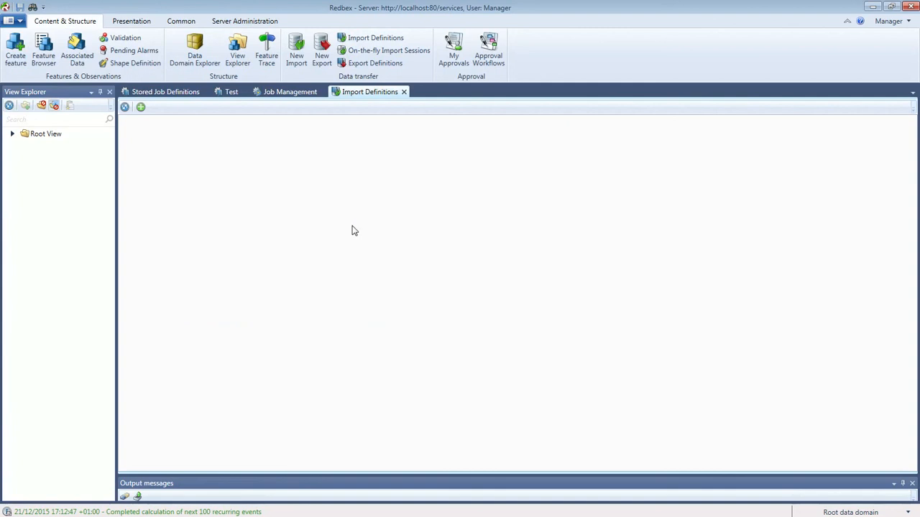
click(141, 108)
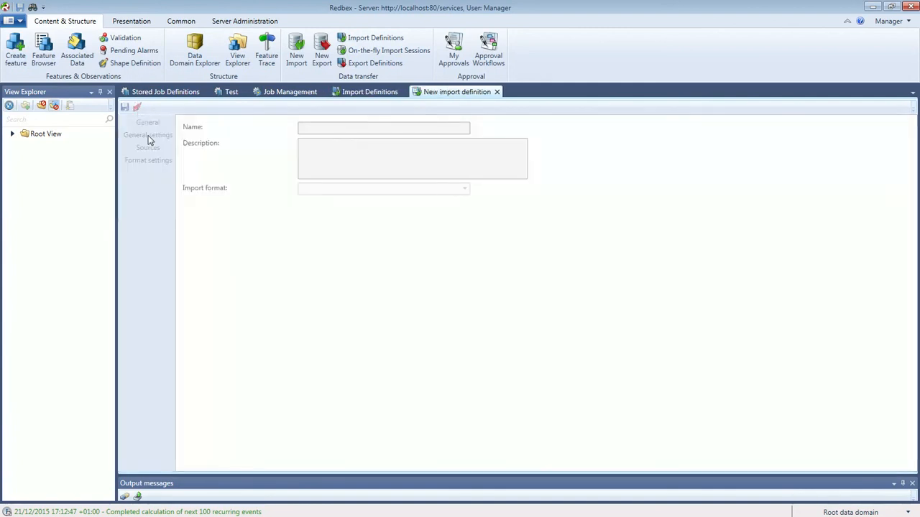
click(333, 127)
text(Import)
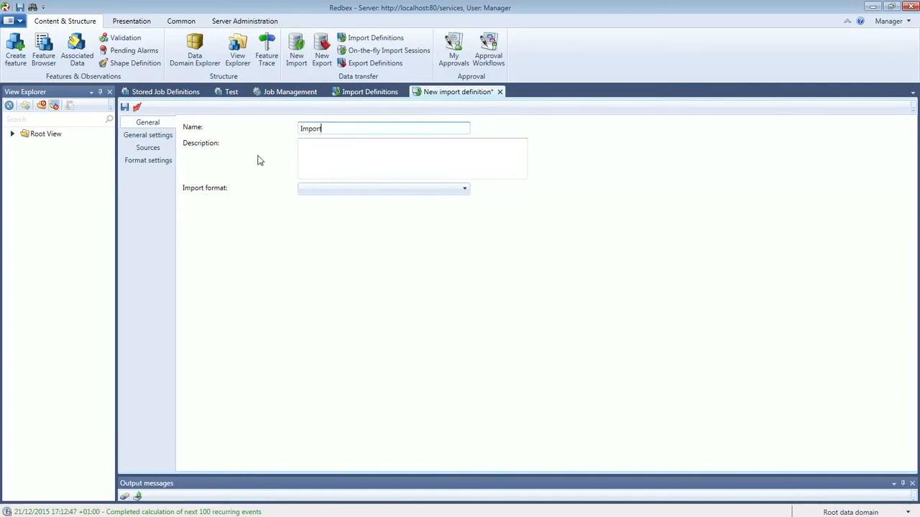
click(318, 152)
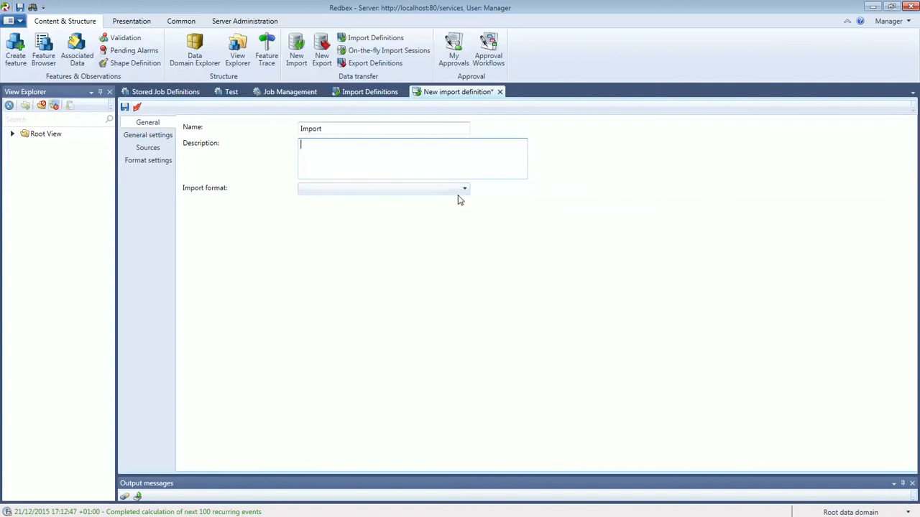
click(294, 92)
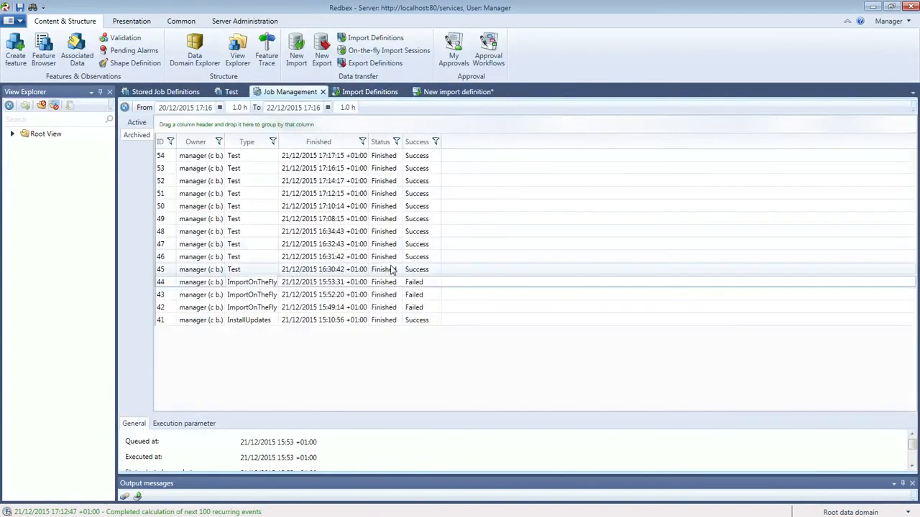
Widen the Type column, then open and close job 44's log showing the missing TimeOffsetSpecification setting.
click(274, 284)
drag(279, 140, 338, 141)
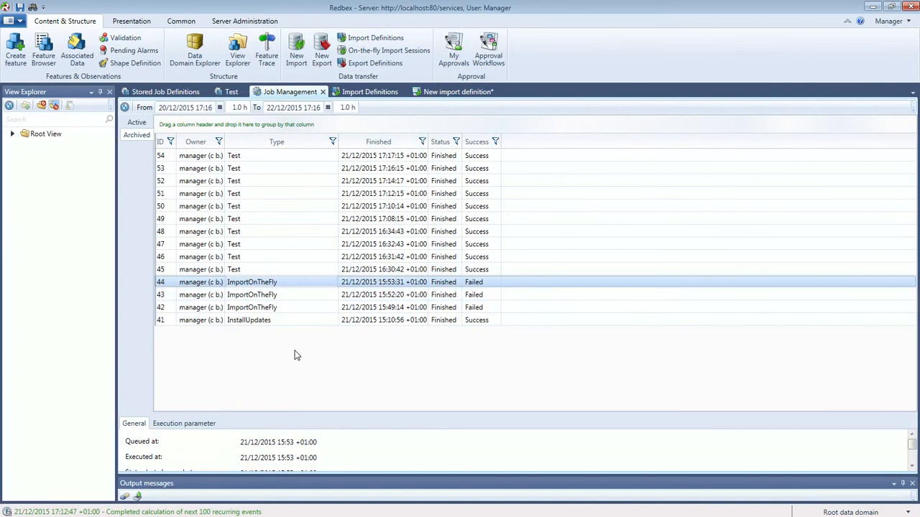
right_click(291, 286)
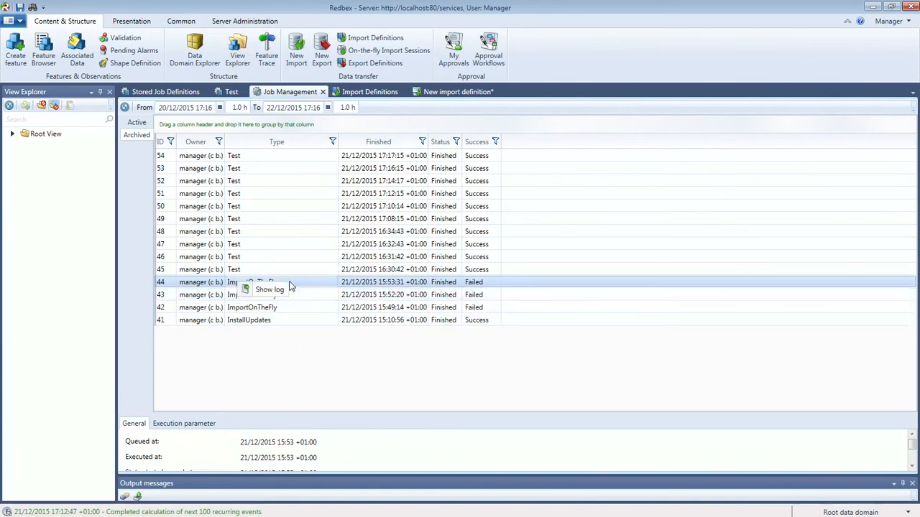
click(339, 382)
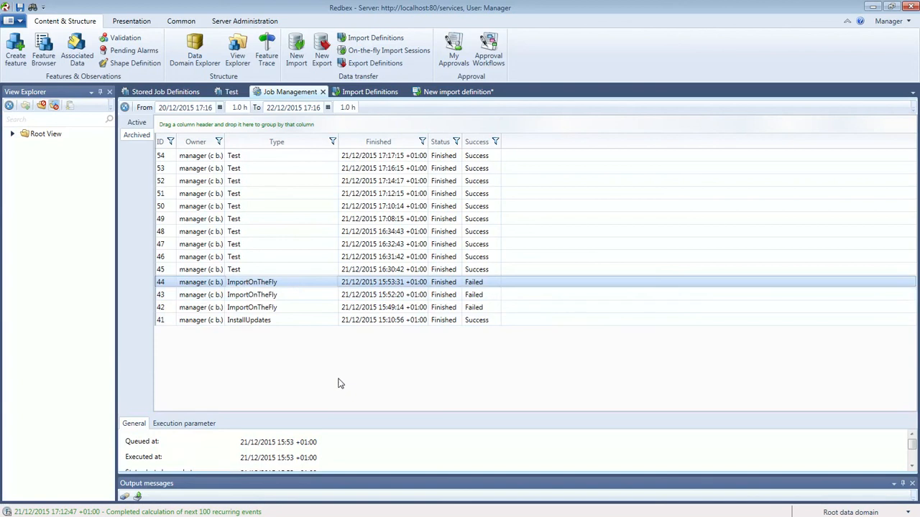
right_click(266, 286)
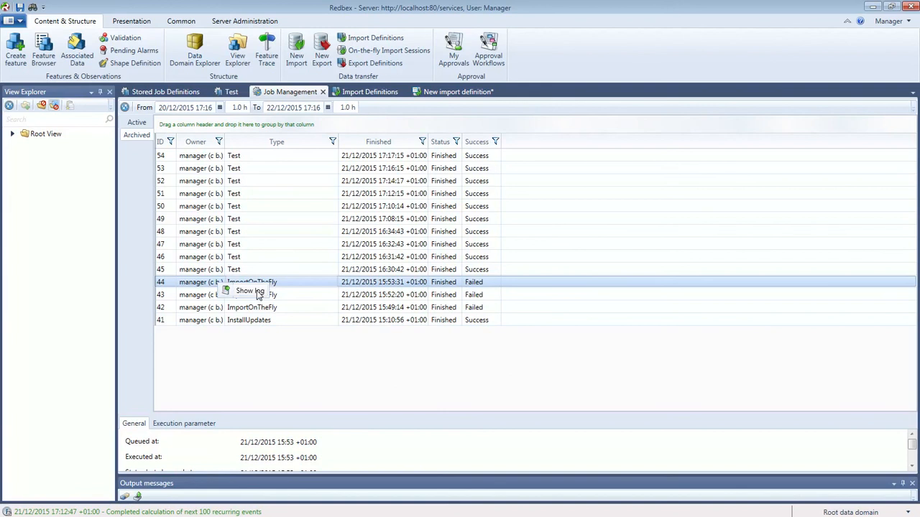
click(257, 292)
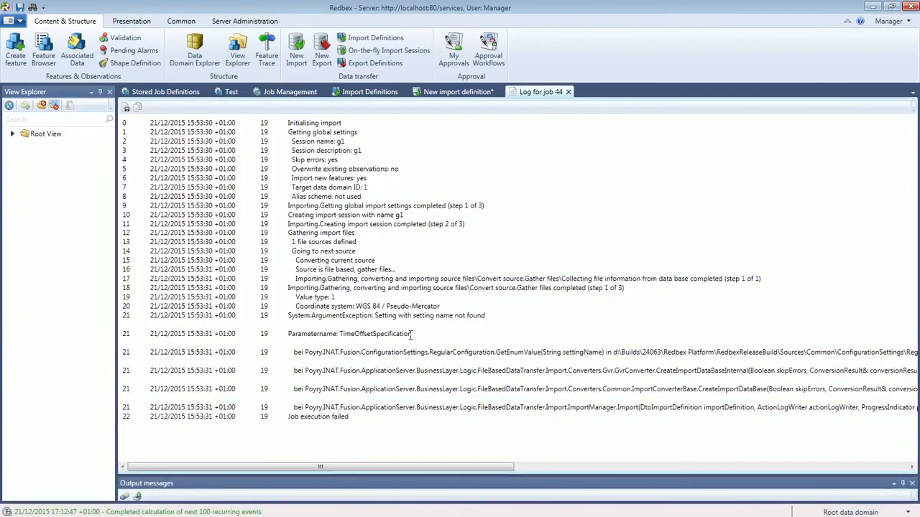
click(567, 92)
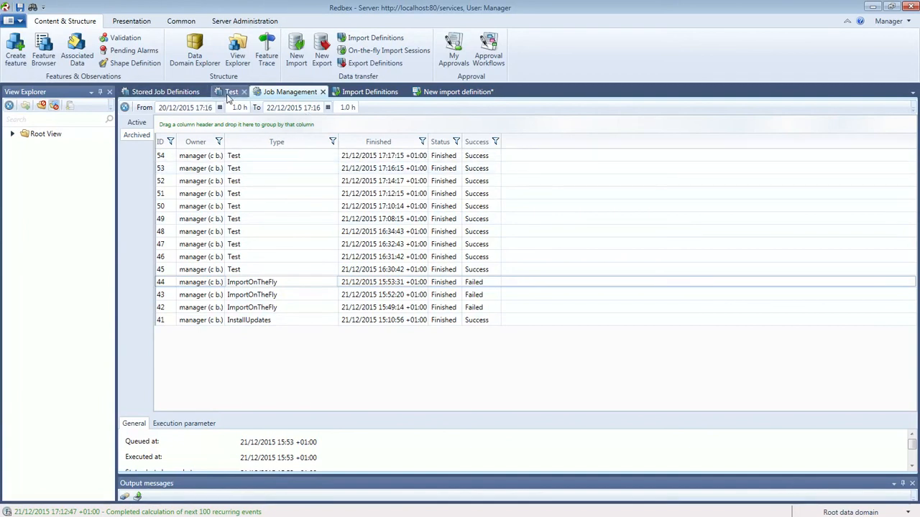
Show the Stored Job Definitions list and the job types offered for a new definition.
click(174, 96)
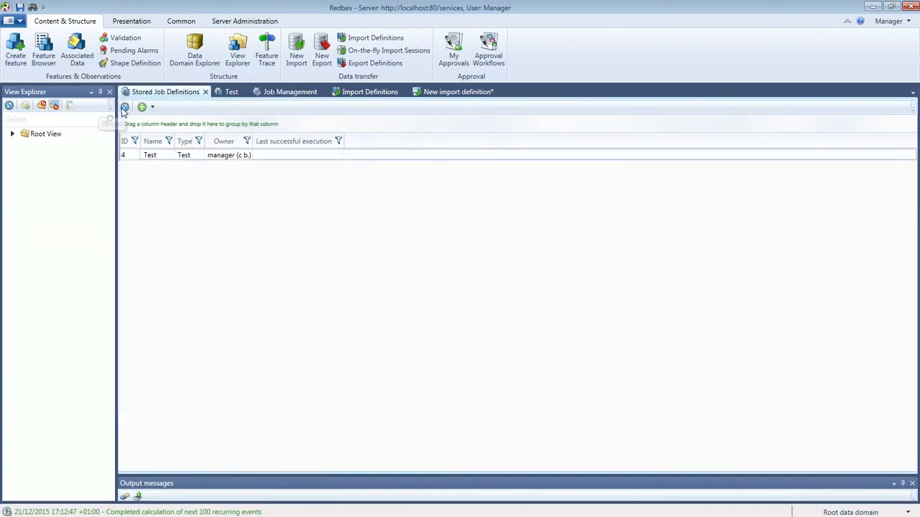
click(151, 108)
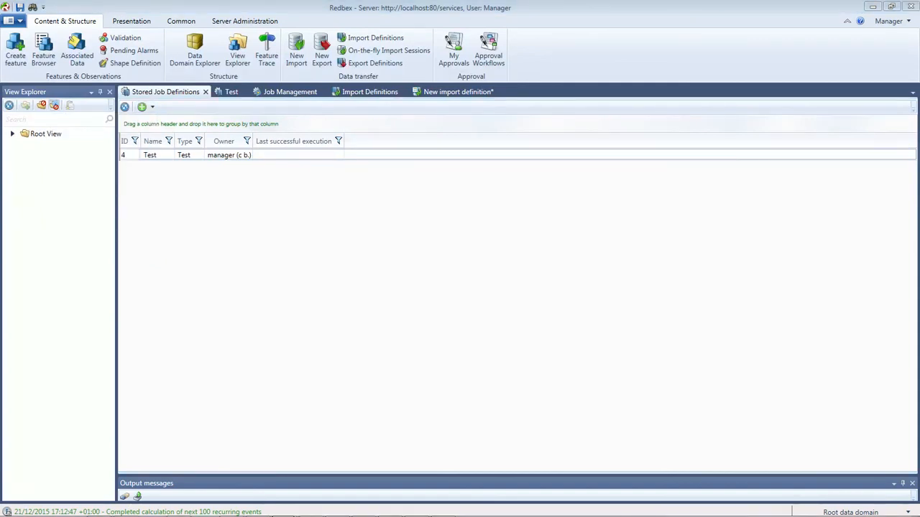
In the reference manual, navigate Application Server > Common services > Jobs > Job types.
drag(0, 7, 378, 0)
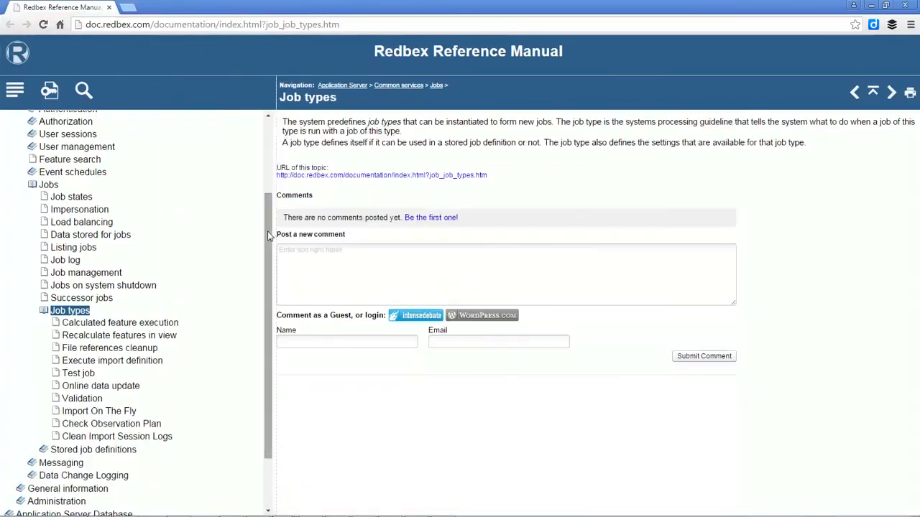
drag(272, 276, 272, 203)
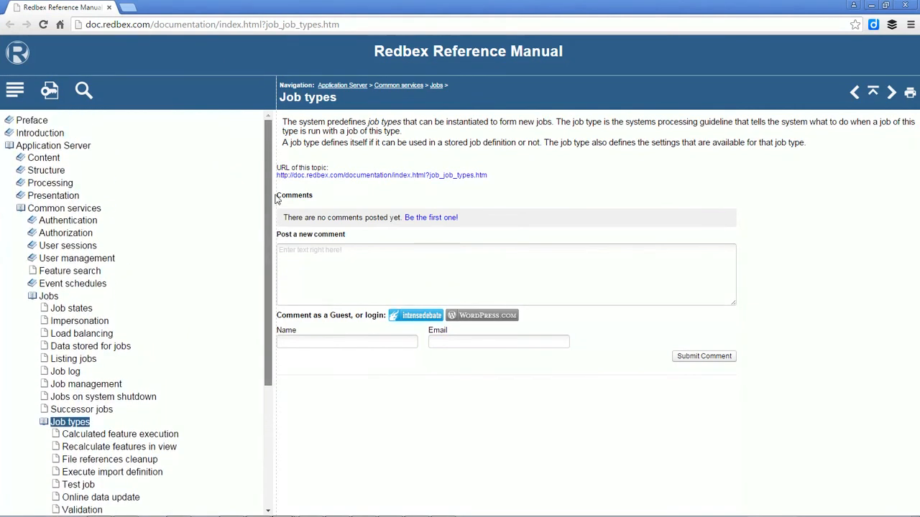
click(76, 146)
click(82, 208)
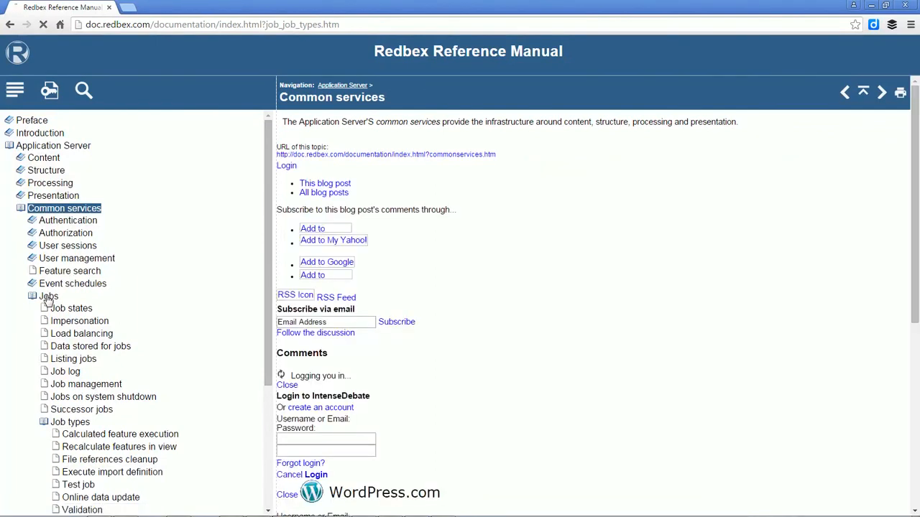
click(48, 297)
click(71, 422)
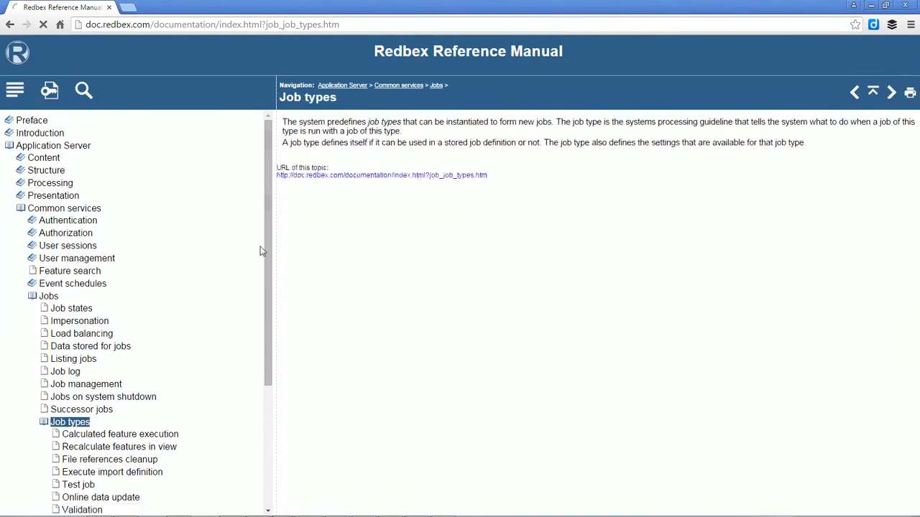
Read the Calculated feature execution, Recalculate features, File references cleanup and Test job pages; dock the manual right.
scroll(265, 259, down, 2)
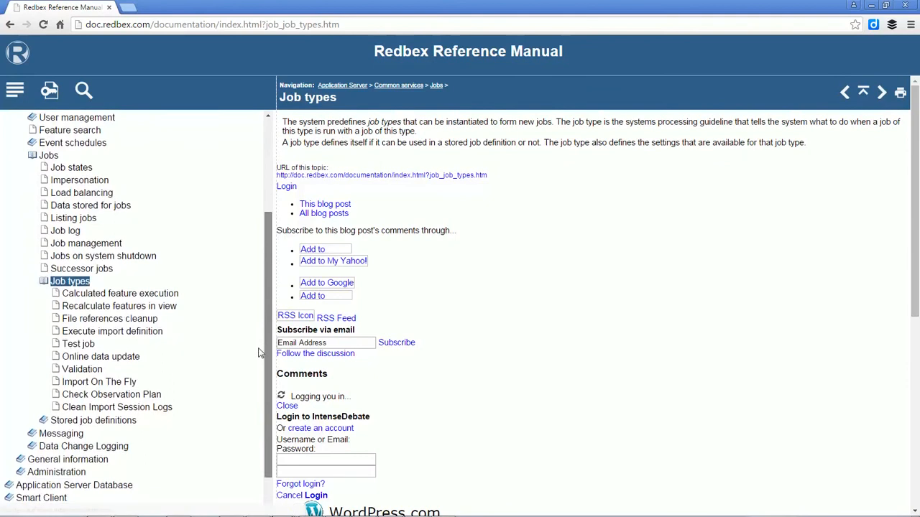
click(117, 294)
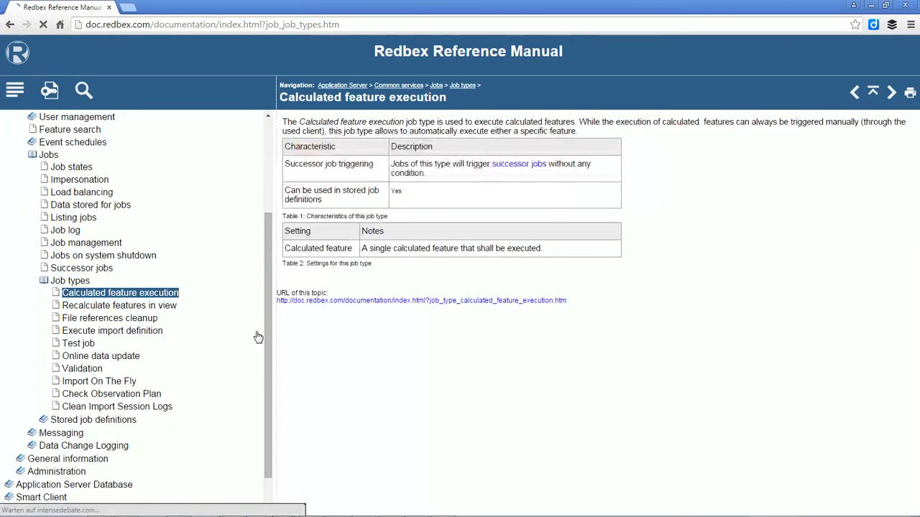
click(163, 307)
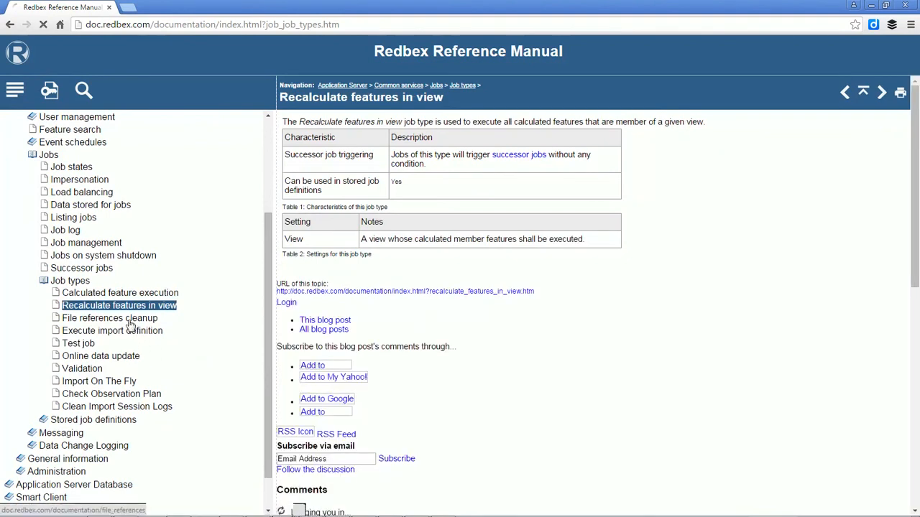
click(132, 322)
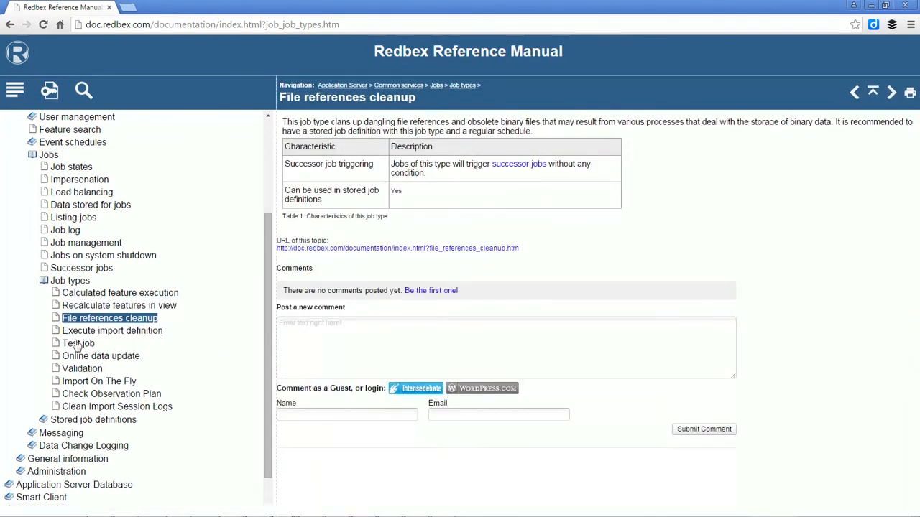
click(76, 344)
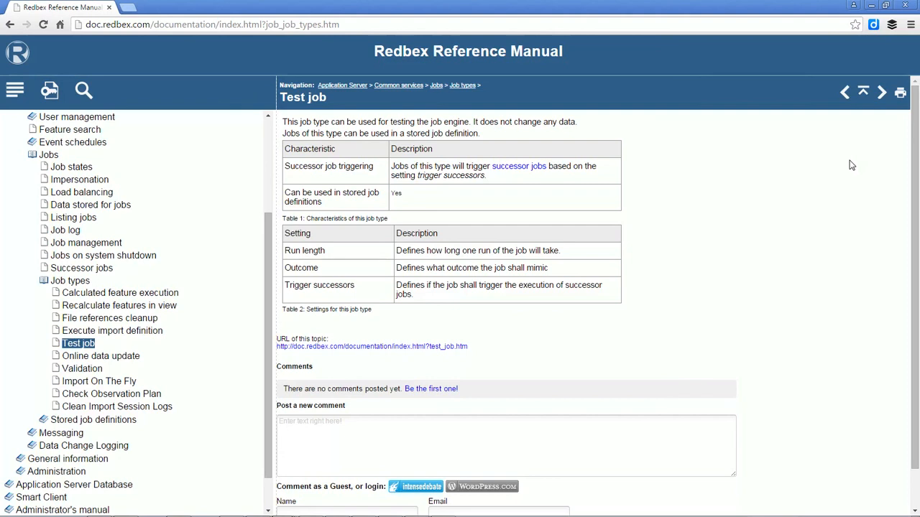
click(885, 6)
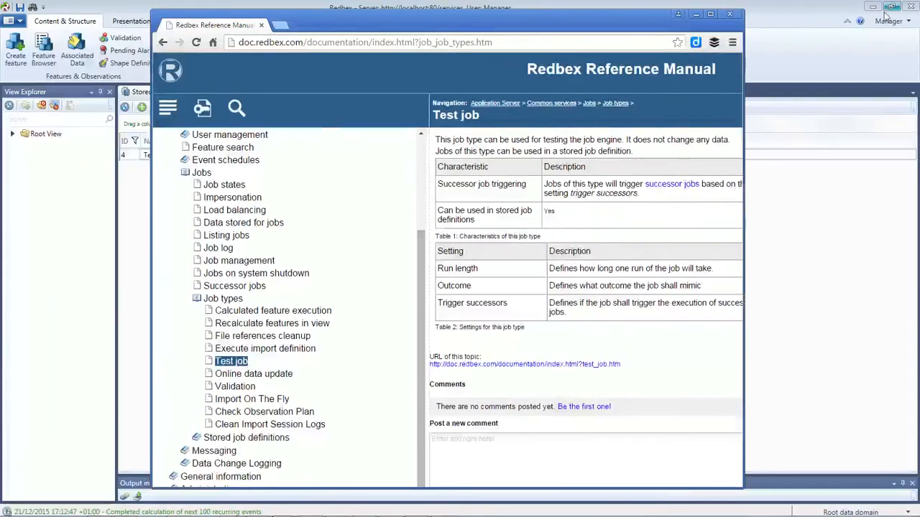
drag(413, 29, 581, 25)
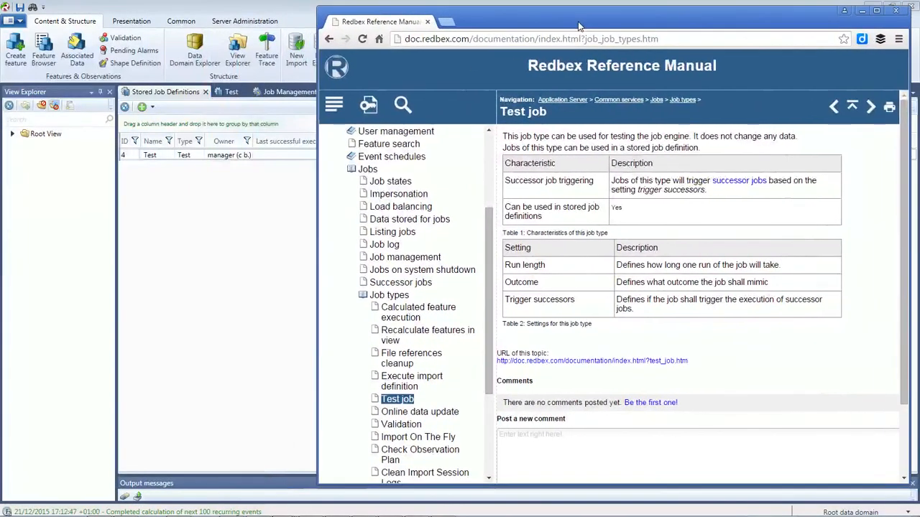